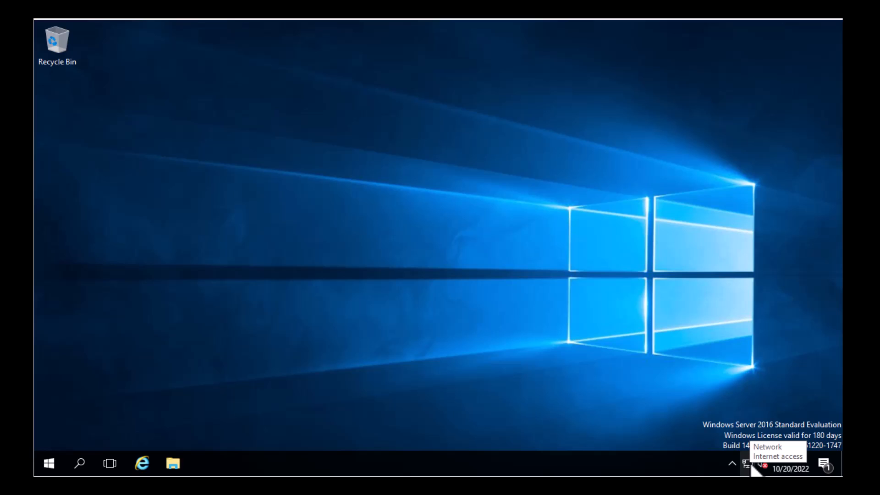
Open the Internet Protocol Version 4 (TCP/IPv4) properties of the Ethernet adapter
{"action": "right_click", "coordinate": [748, 464]}
{"action": "left_click", "coordinate": [740, 453]}
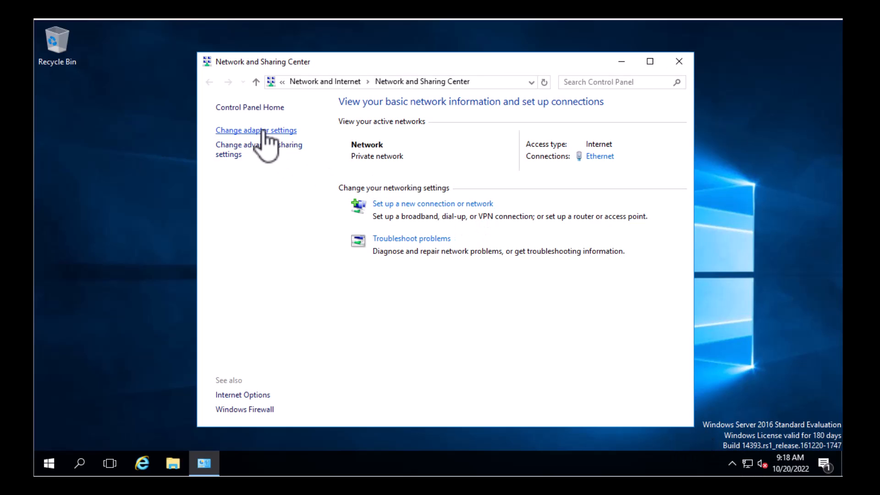
{"action": "left_click", "coordinate": [272, 132]}
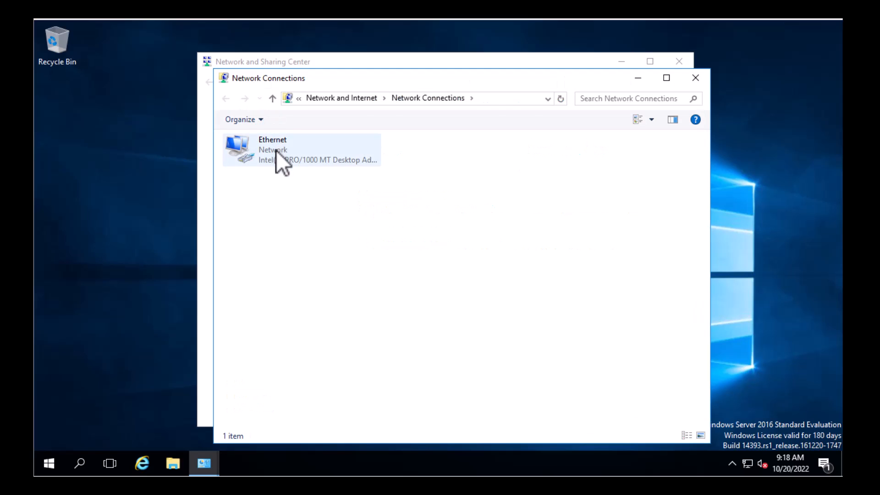
{"action": "left_click", "coordinate": [276, 150]}
{"action": "right_click", "coordinate": [276, 150]}
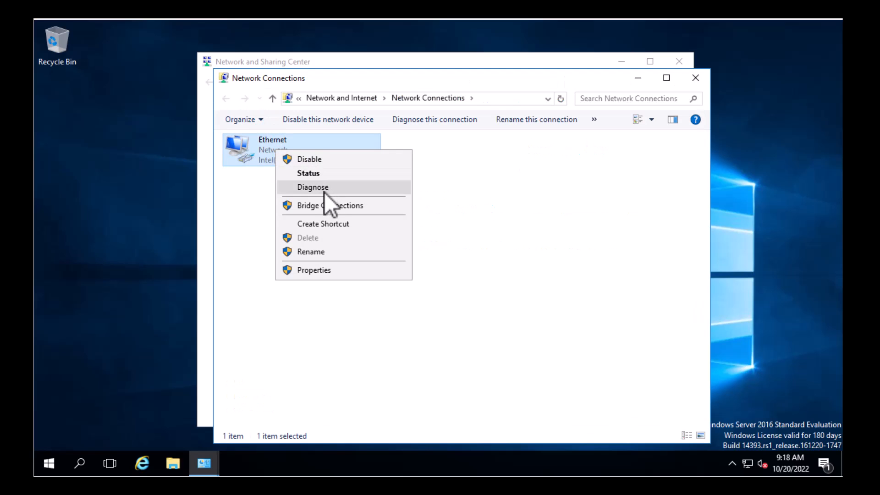
{"action": "left_click", "coordinate": [333, 271]}
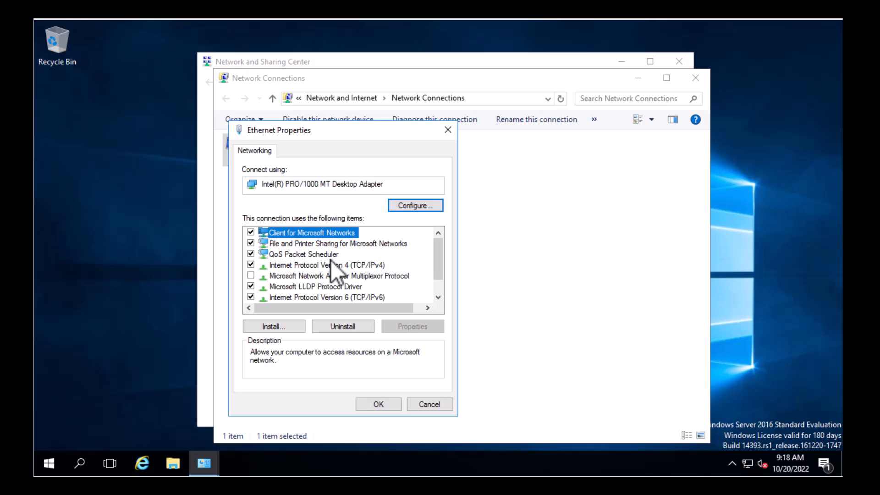
{"action": "left_click", "coordinate": [331, 264]}
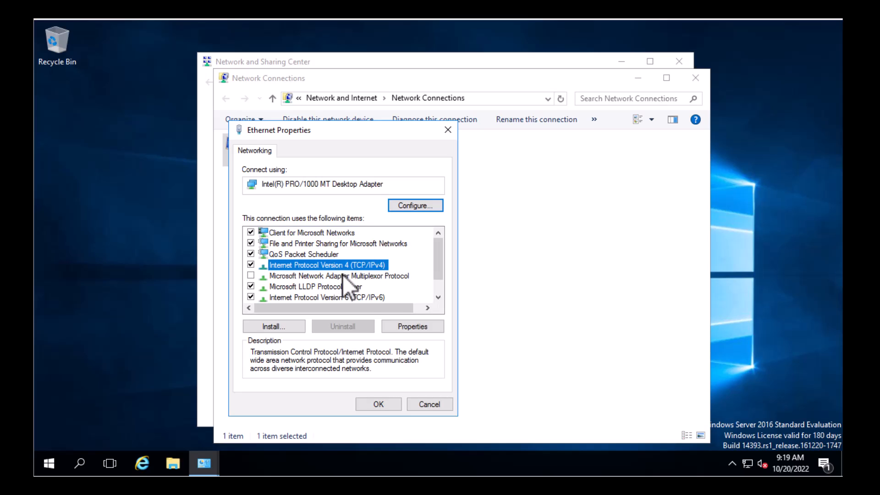
{"action": "left_click", "coordinate": [416, 328]}
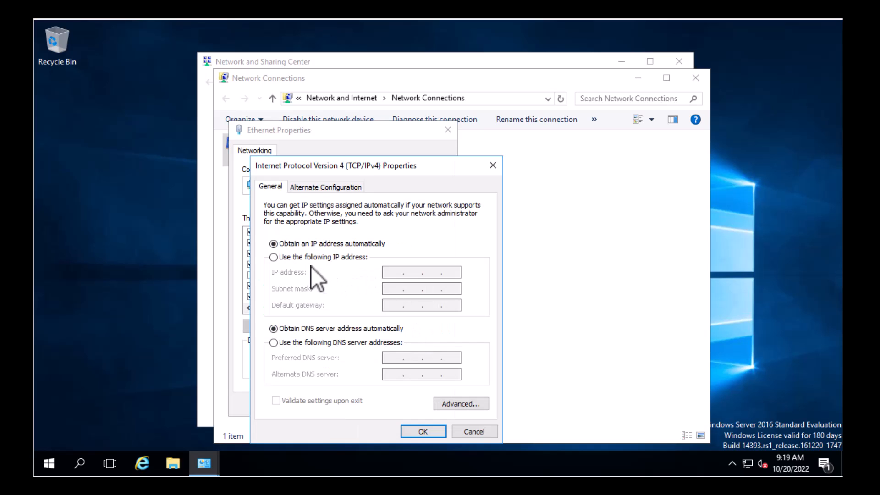
Assign static IP 192.168.1.1, subnet mask 255.255.255.0, gateway 192.168.1.254 and preferred DNS server 192.168.1.1, and close the network windows
{"action": "left_click", "coordinate": [297, 258]}
{"action": "left_click", "coordinate": [398, 272]}
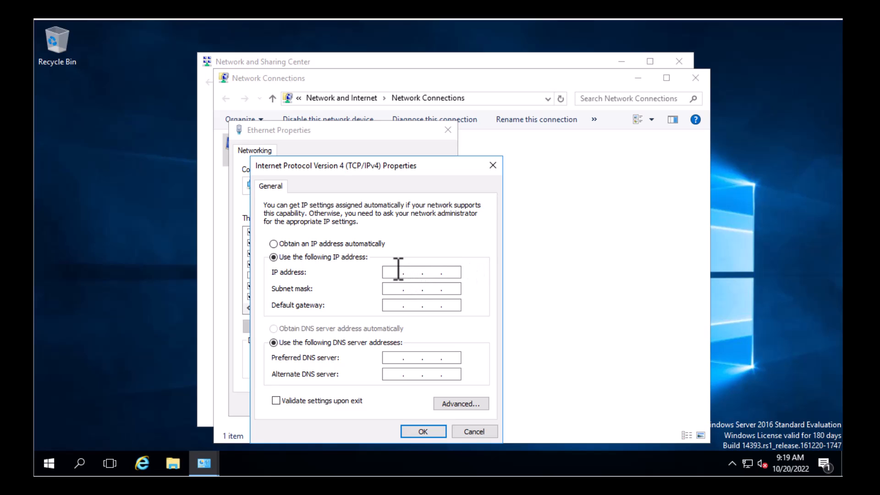
{"action": "type", "text": "192.168.1.1"}
{"action": "key", "text": "Tab"}
{"action": "key", "text": "Tab"}
{"action": "type", "text": "192.168.1.254192.168.1."}
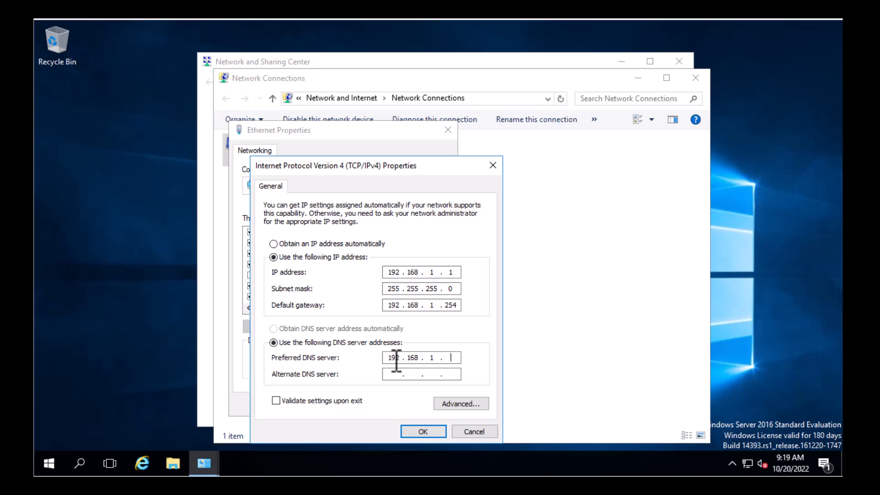
{"action": "type", "text": "1"}
{"action": "left_click", "coordinate": [425, 432]}
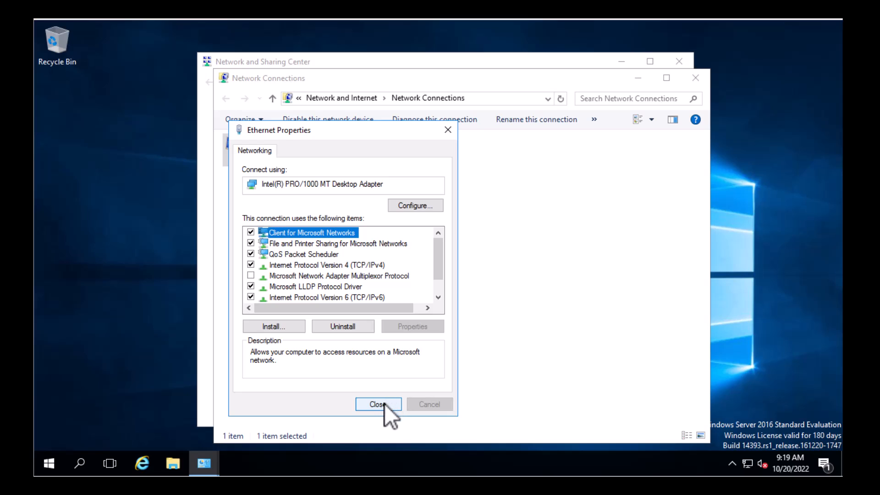
{"action": "left_click", "coordinate": [386, 405]}
{"action": "left_click", "coordinate": [704, 83]}
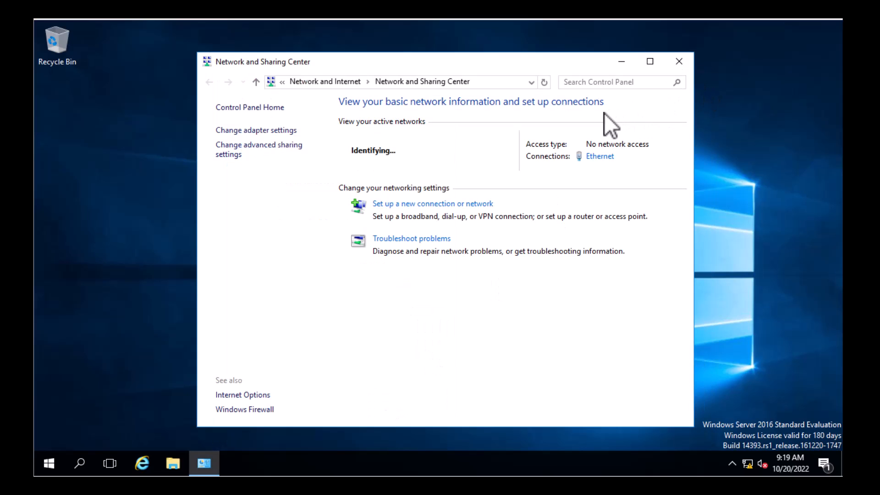
{"action": "left_click", "coordinate": [680, 61]}
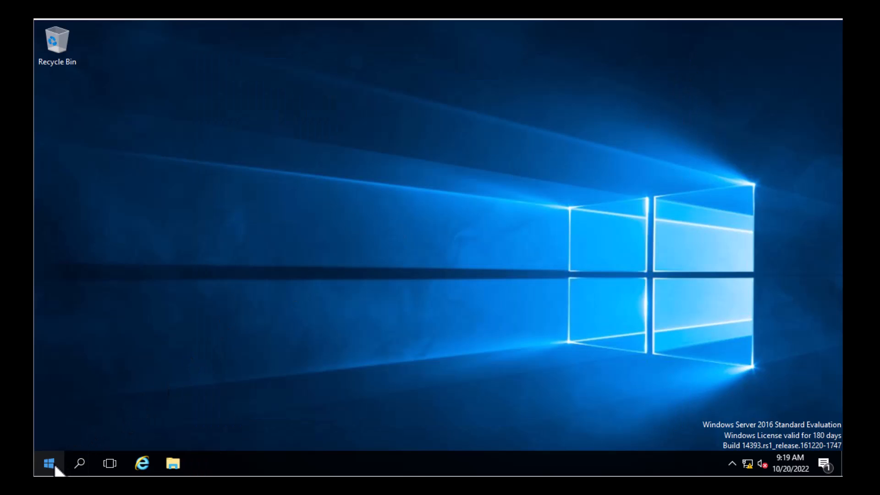
Start adding roles and features in Server Manager, using a role-based installation on the local server from the server pool
{"action": "left_click", "coordinate": [52, 461]}
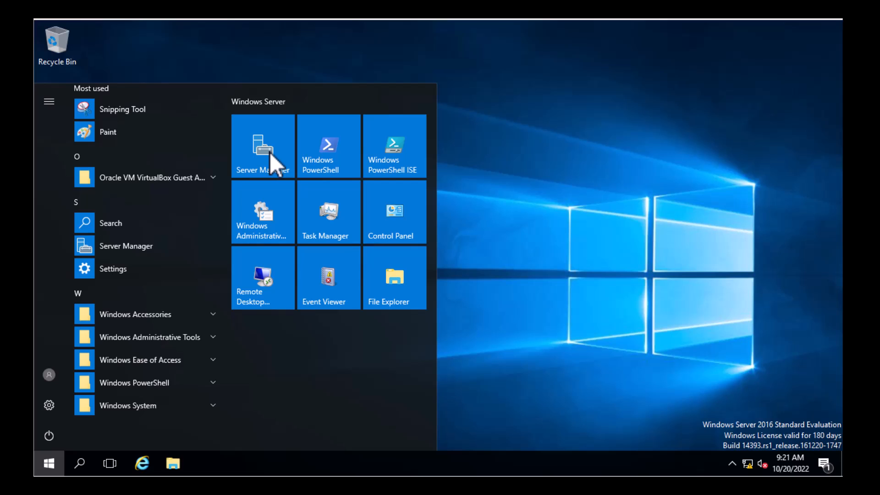
{"action": "left_click", "coordinate": [269, 152]}
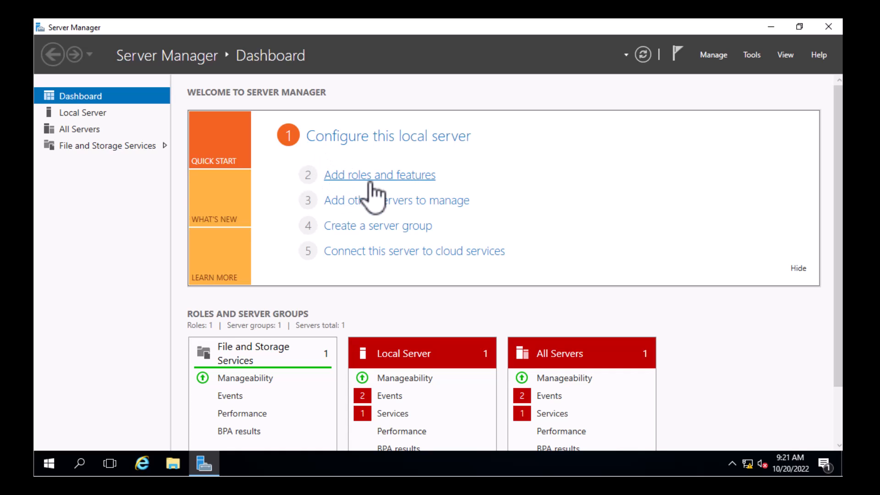
{"action": "left_click", "coordinate": [372, 176]}
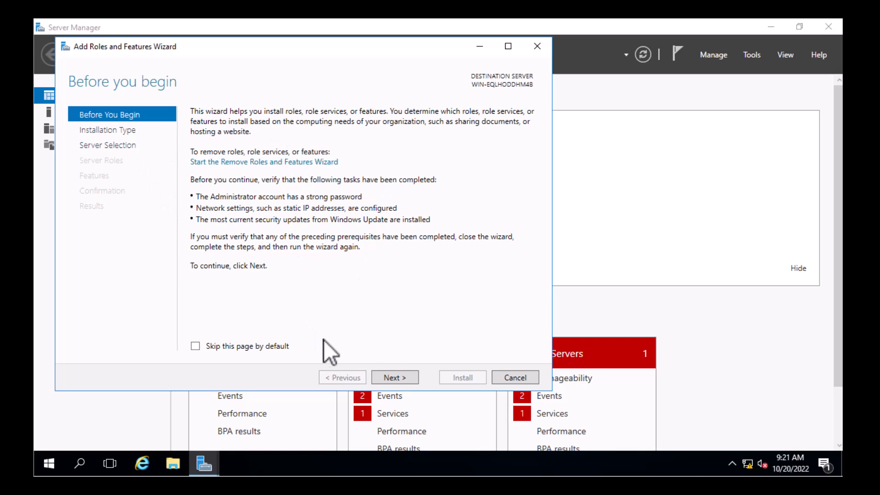
{"action": "left_click", "coordinate": [397, 380]}
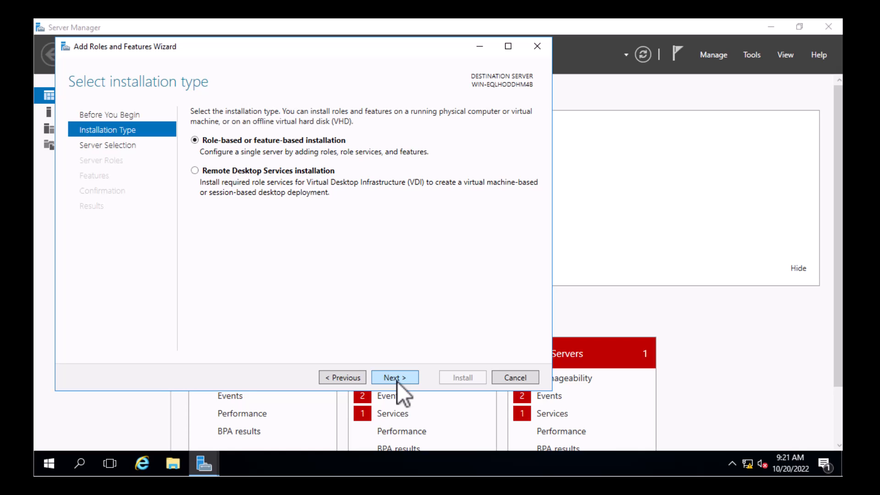
{"action": "left_click", "coordinate": [397, 381]}
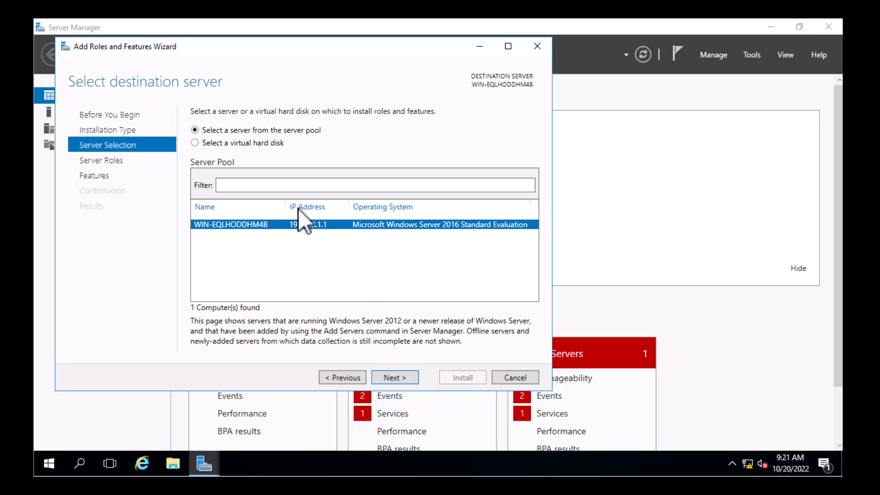
{"action": "left_click", "coordinate": [393, 377]}
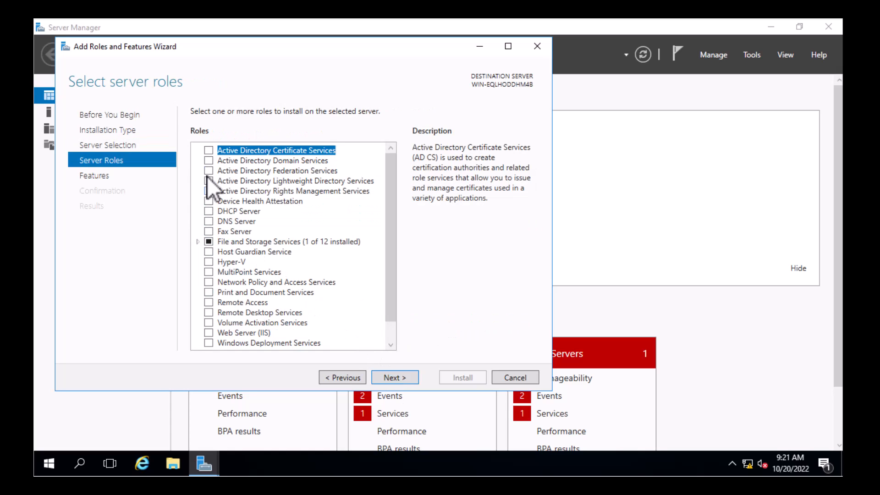
Select the DHCP Server role for installation, including its required management tools
{"action": "scroll", "coordinate": [256, 225], "scroll_direction": "down", "scroll_amount": 1}
{"action": "scroll", "coordinate": [260, 232], "scroll_direction": "up", "scroll_amount": 1}
{"action": "left_click", "coordinate": [208, 211]}
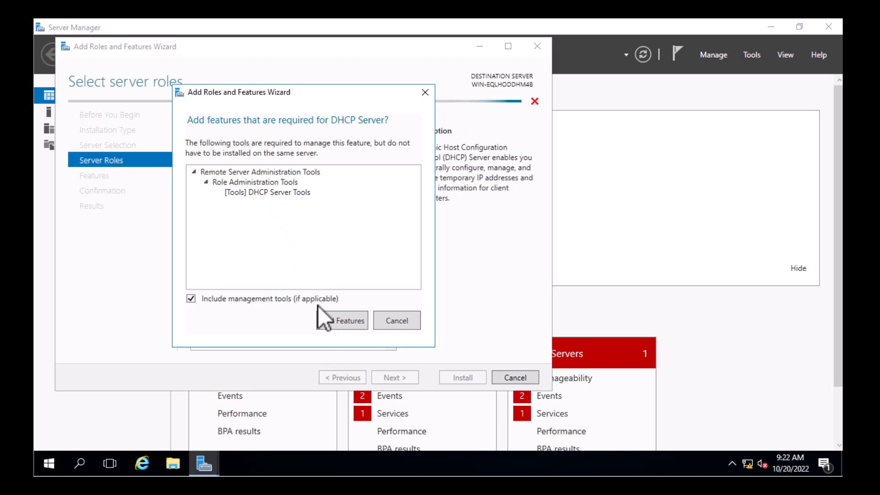
{"action": "left_click", "coordinate": [334, 327]}
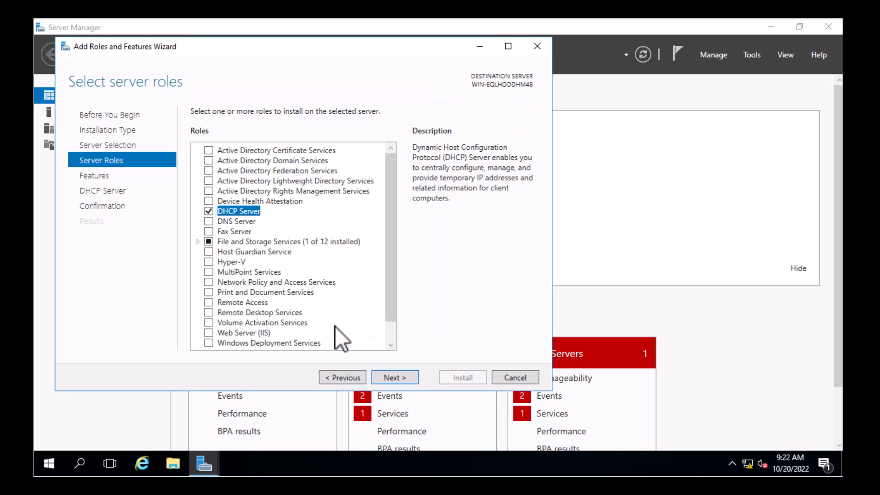
Install the DHCP Server role with the default features, close the wizard and minimize Server Manager
{"action": "left_click", "coordinate": [401, 380]}
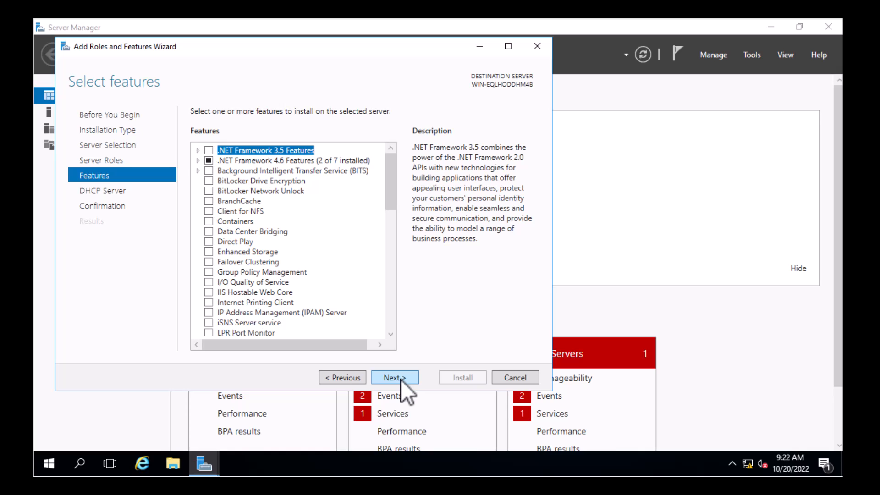
{"action": "left_click", "coordinate": [401, 380]}
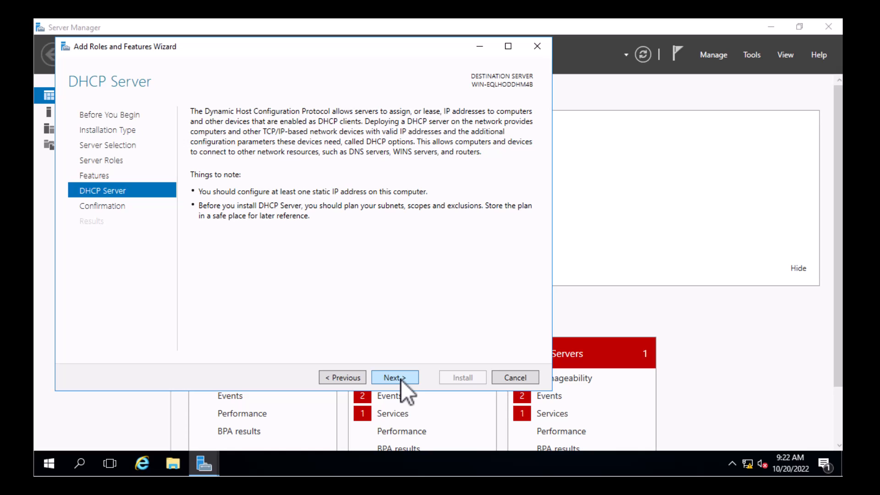
{"action": "left_click", "coordinate": [400, 380]}
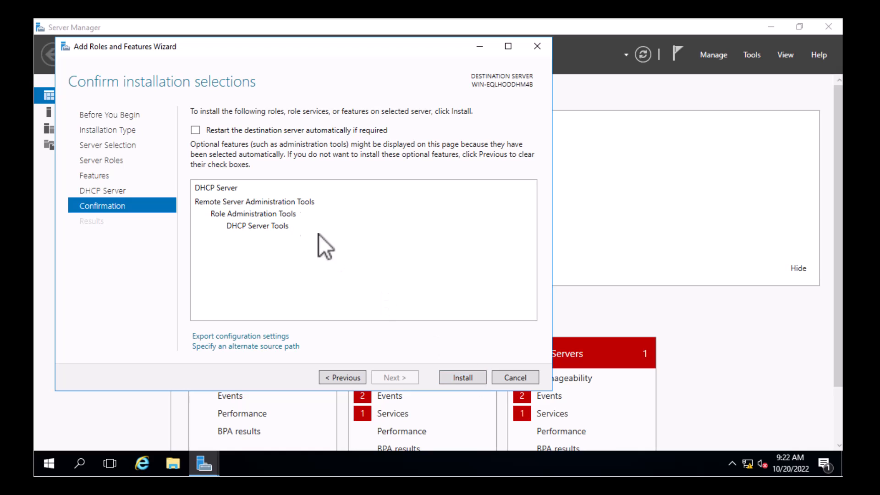
{"action": "left_click", "coordinate": [461, 377]}
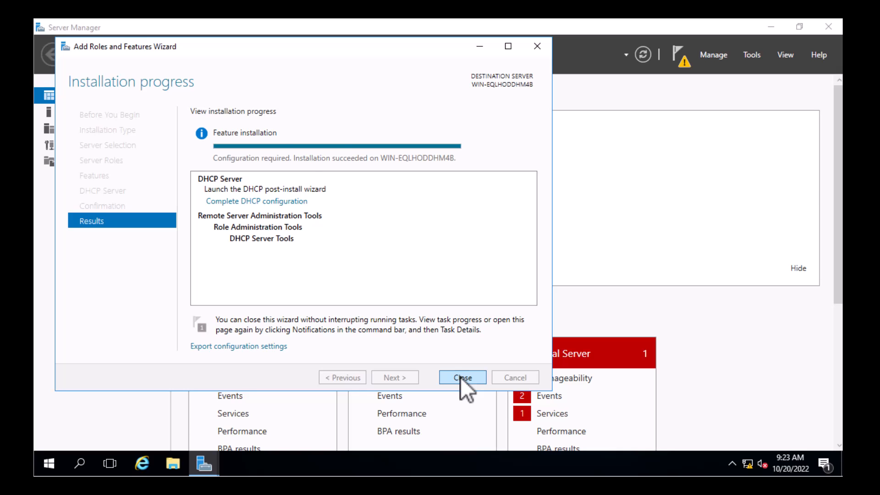
{"action": "left_click", "coordinate": [461, 378]}
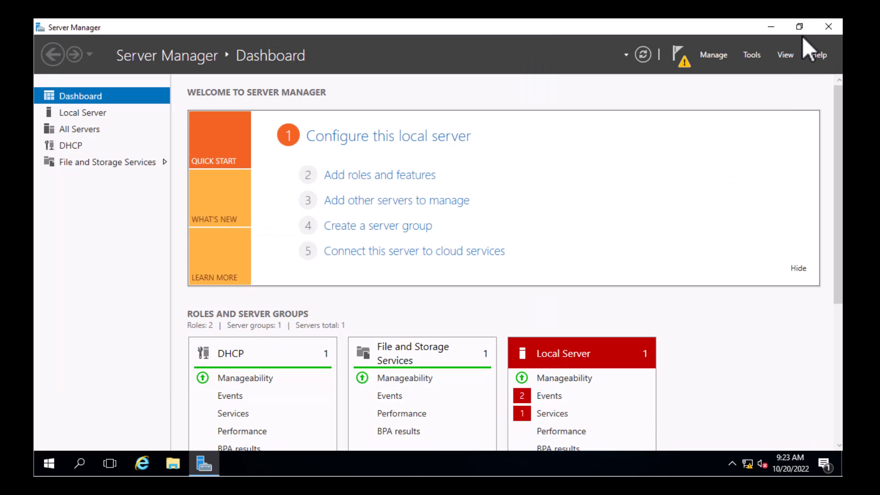
{"action": "left_click", "coordinate": [771, 27]}
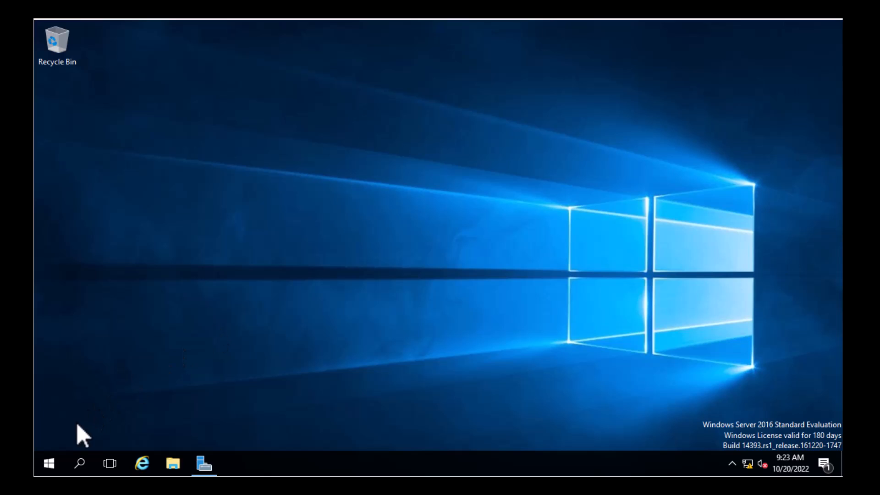
Open the DHCP console from the Windows Administrative Tools and maximize its window
{"action": "left_click", "coordinate": [50, 465]}
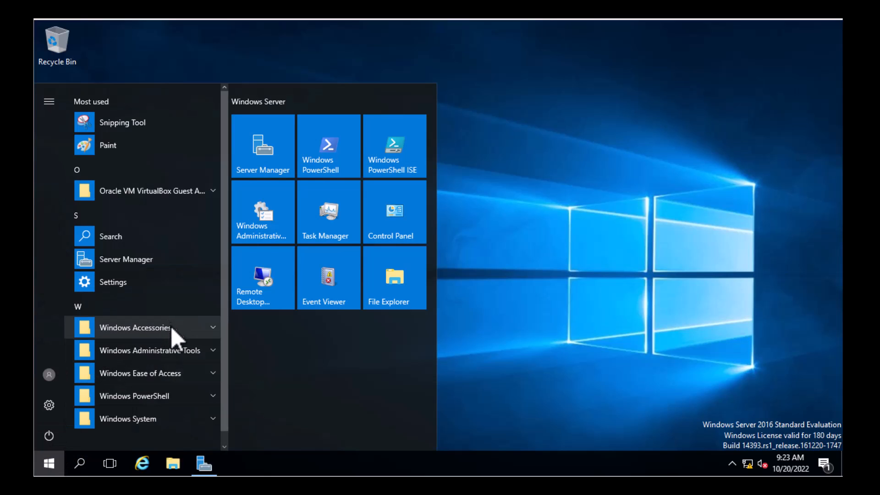
{"action": "left_click", "coordinate": [199, 350]}
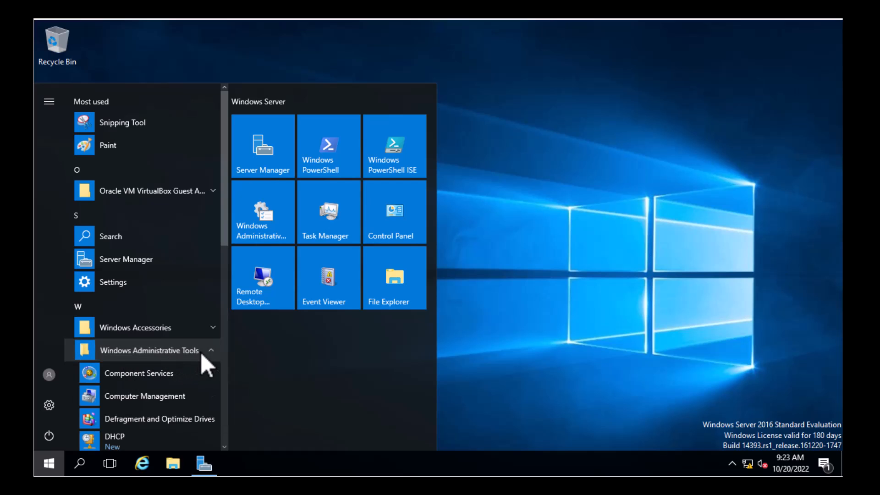
{"action": "scroll", "coordinate": [202, 357], "scroll_direction": "down", "scroll_amount": 3}
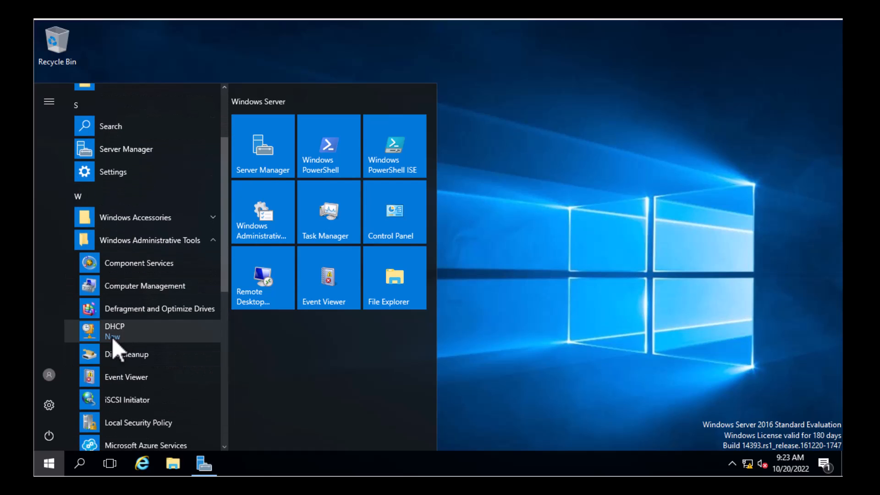
{"action": "left_click", "coordinate": [112, 336]}
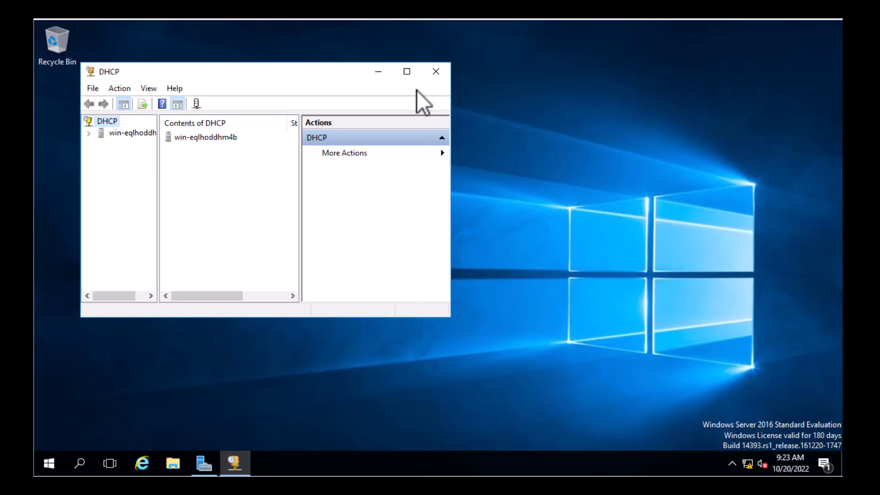
{"action": "left_click", "coordinate": [407, 72]}
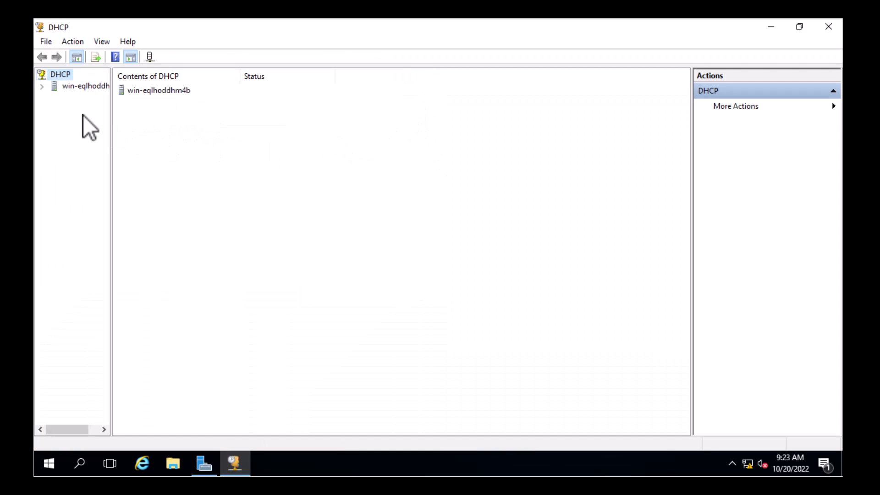
Expand the server's IPv4 node, widen the console tree, and view Server Options and Policies
{"action": "left_click", "coordinate": [43, 87]}
{"action": "left_click", "coordinate": [54, 98]}
{"action": "left_click_drag", "start_coordinate": [112, 143], "coordinate": [177, 146]}
{"action": "left_click", "coordinate": [99, 111]}
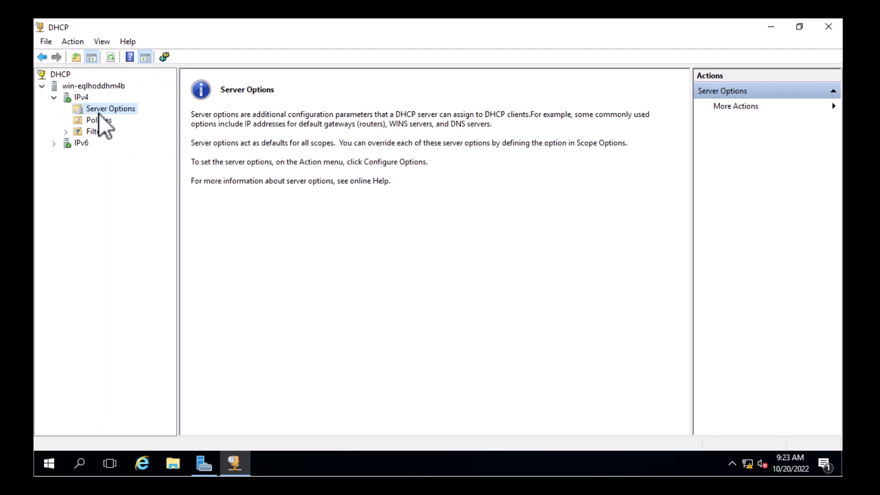
{"action": "left_click", "coordinate": [99, 121]}
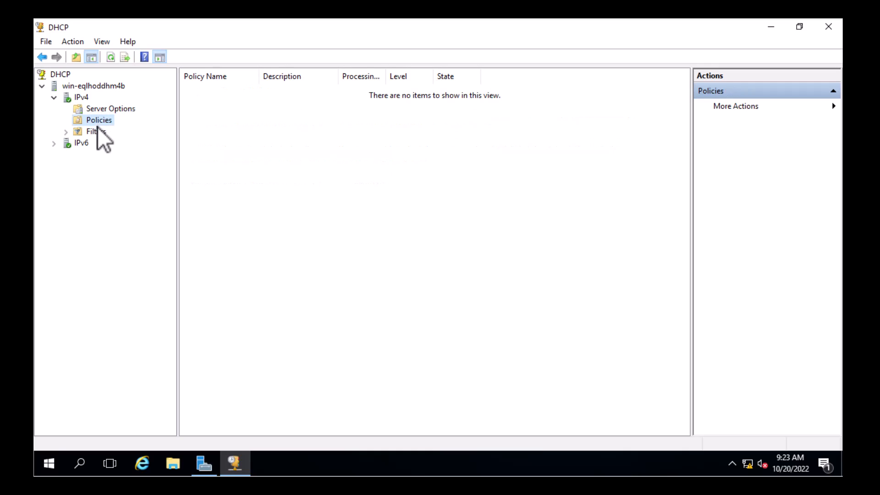
Start a new scope under IPv4 and name it HR
{"action": "left_click", "coordinate": [83, 99]}
{"action": "right_click", "coordinate": [83, 99]}
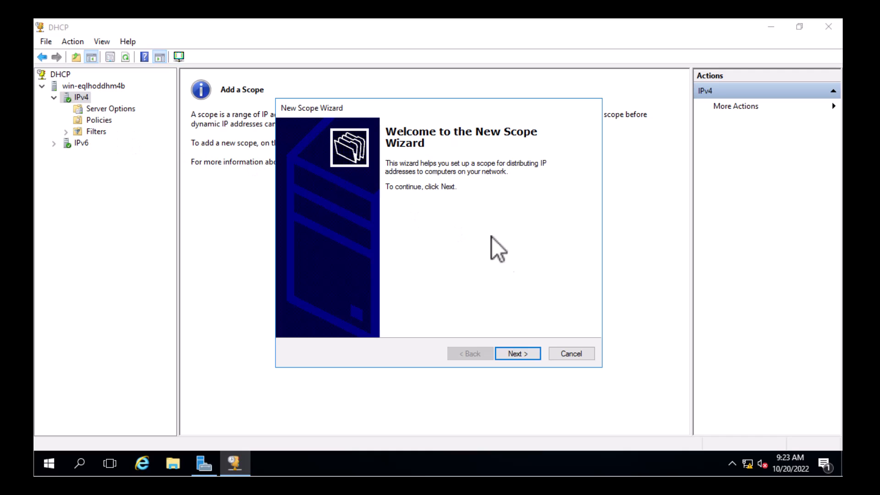
{"action": "left_click", "coordinate": [522, 352]}
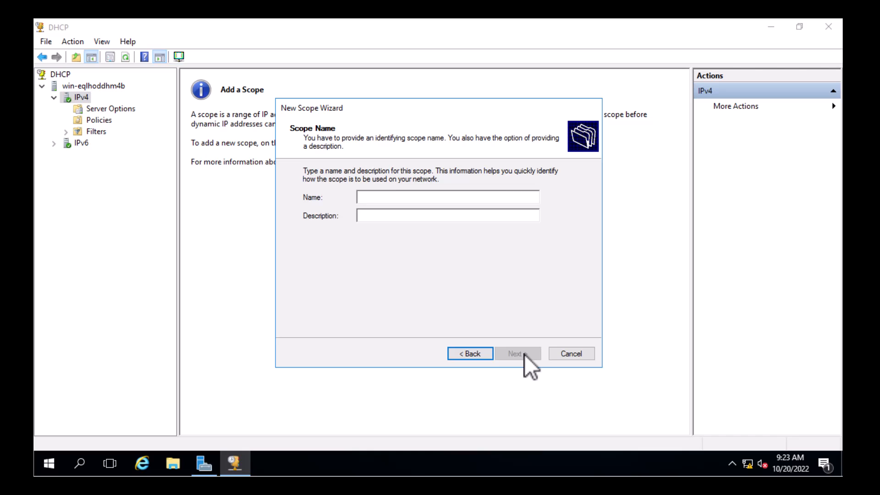
{"action": "type", "text": "HR"}
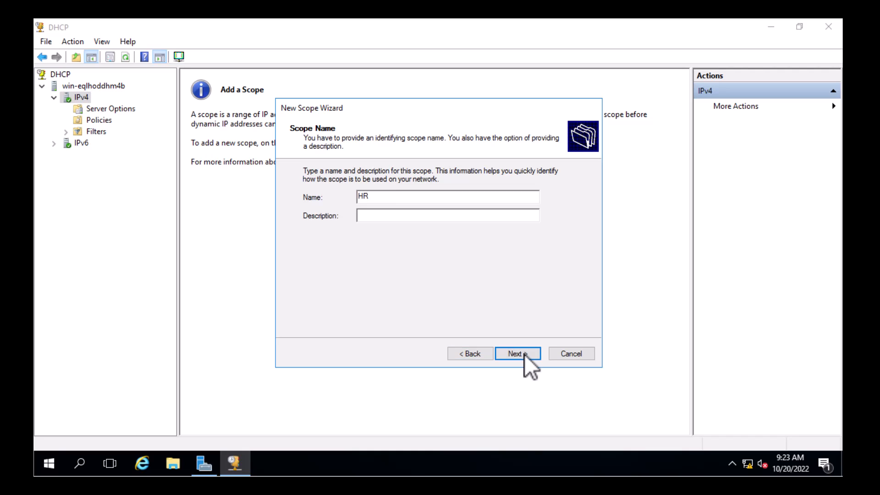
Set the HR scope's address range from 192.168.1.5 to 192.168.1.10, keeping the suggested subnet mask
{"action": "left_click", "coordinate": [525, 353]}
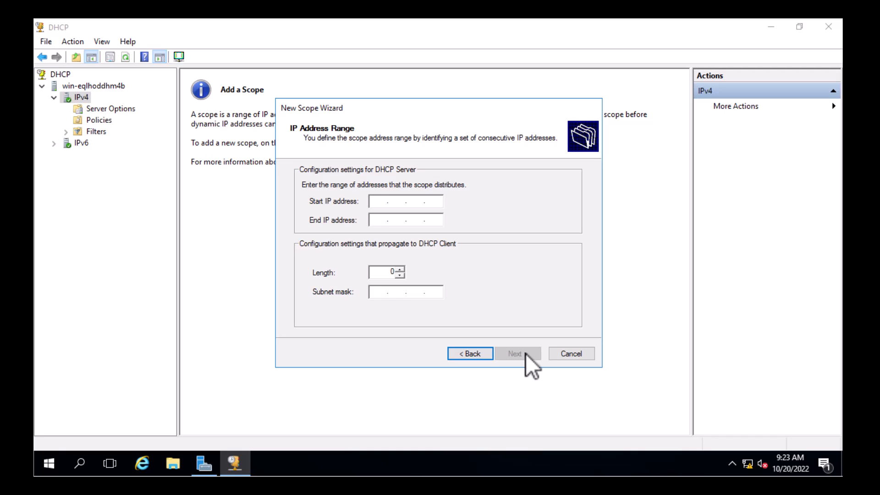
{"action": "type", "text": "192 . 168 . 1 ."}
{"action": "type", "text": "5"}
{"action": "key", "text": "Tab"}
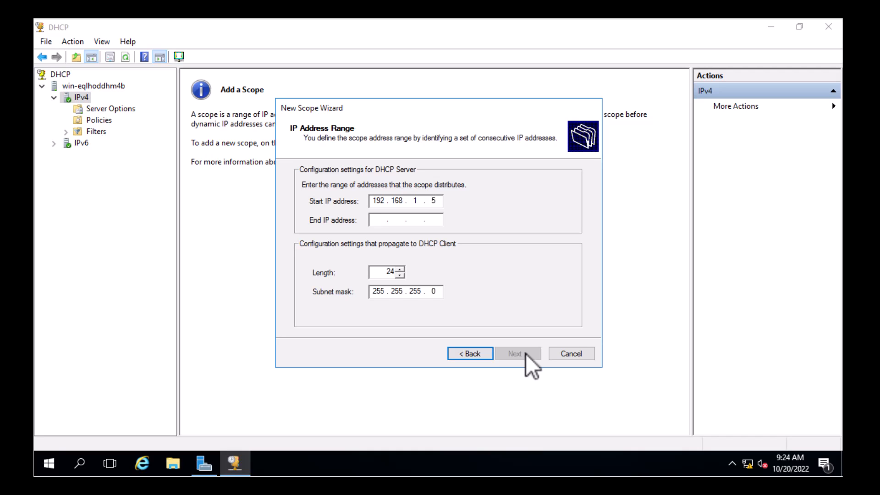
{"action": "type", "text": "192 . 168 . "}
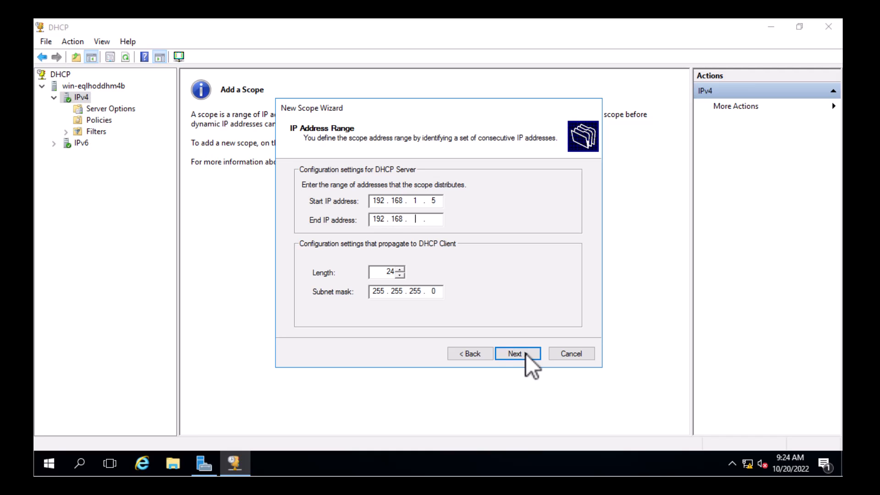
{"action": "type", "text": "1 . 10"}
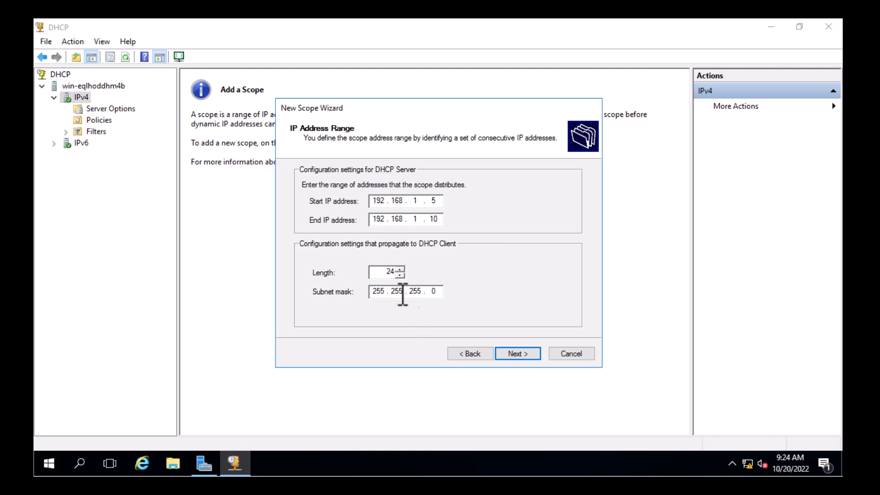
{"action": "left_click", "coordinate": [523, 360]}
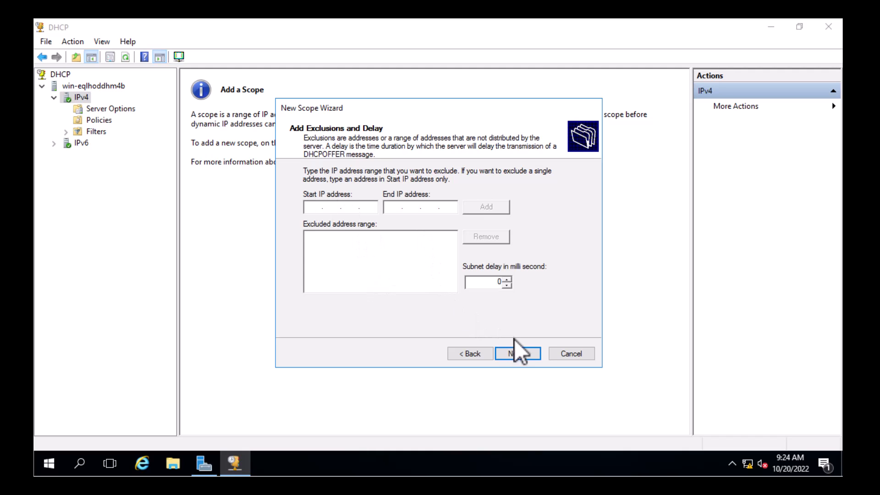
Skip exclusions, keep the default lease duration, and add 192.168.1.254 as the HR scope's default gateway
{"action": "left_click", "coordinate": [529, 357]}
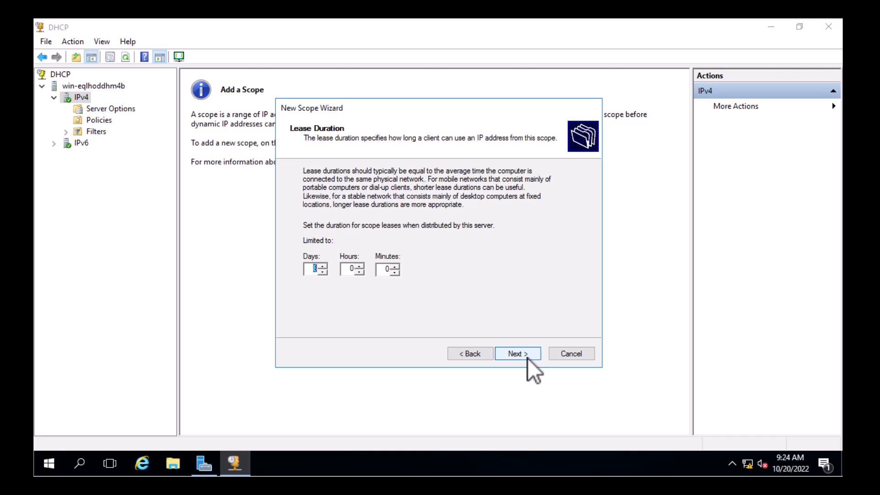
{"action": "left_click", "coordinate": [527, 355]}
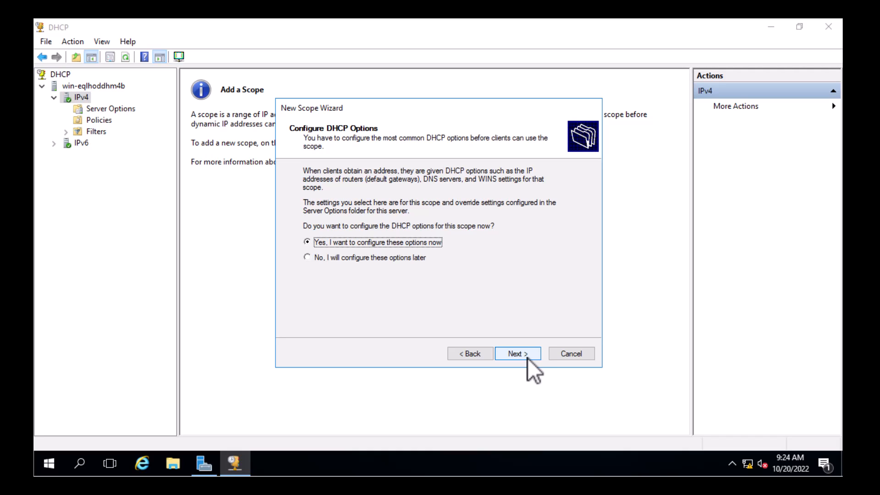
{"action": "left_click", "coordinate": [528, 355]}
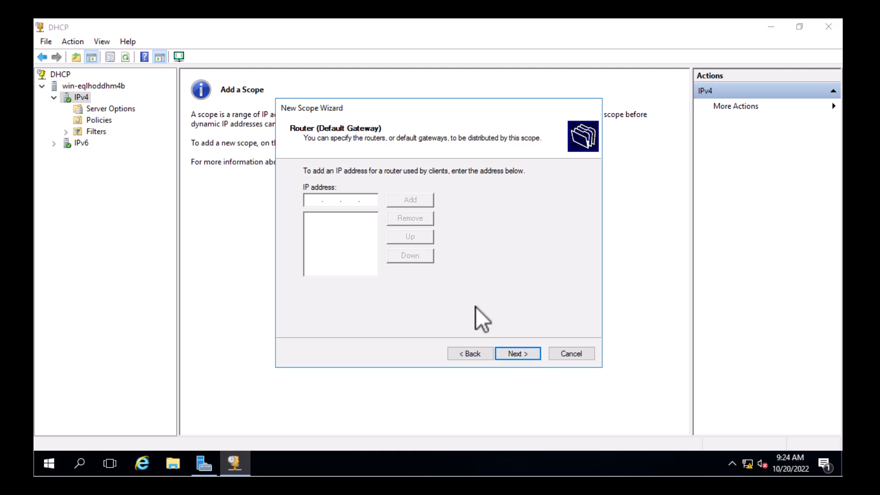
{"action": "type", "text": "192 . 168 . 1 . 254"}
{"action": "left_click", "coordinate": [412, 204]}
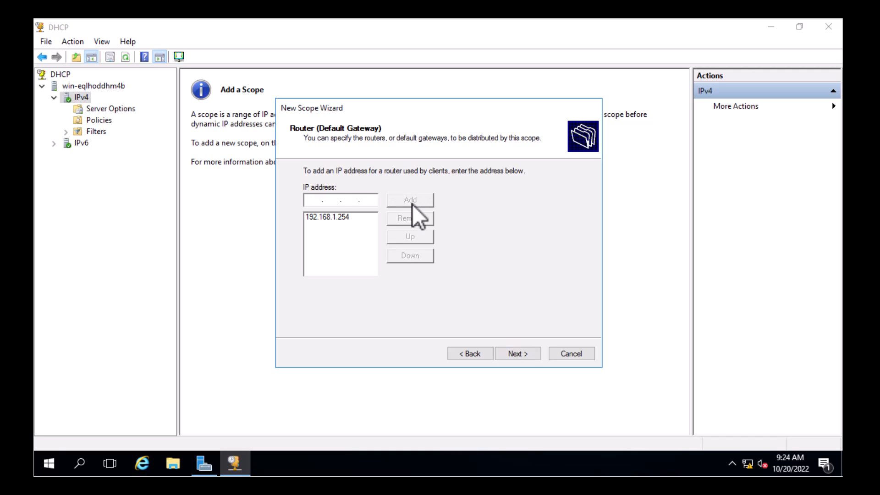
{"action": "left_click", "coordinate": [515, 356]}
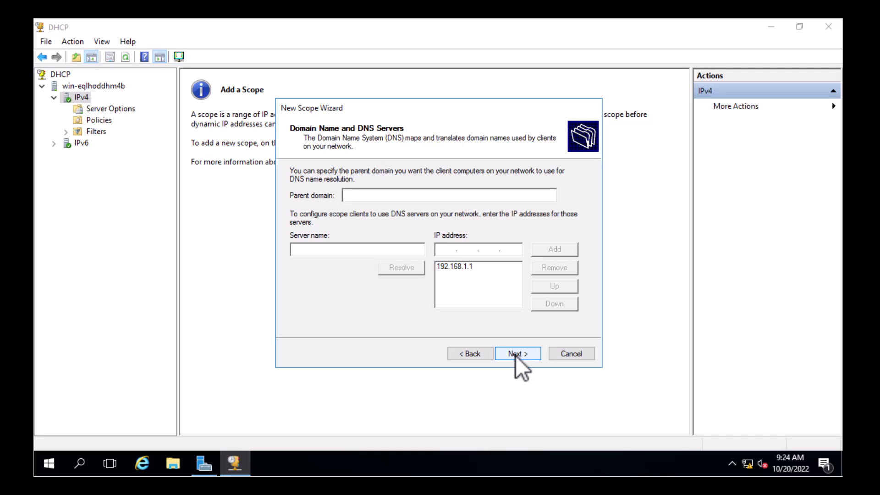
Set the parent domain to hr.local, skip WINS servers, and finish the HR scope with immediate activation
{"action": "type", "text": "hr.local"}
{"action": "left_click", "coordinate": [445, 268]}
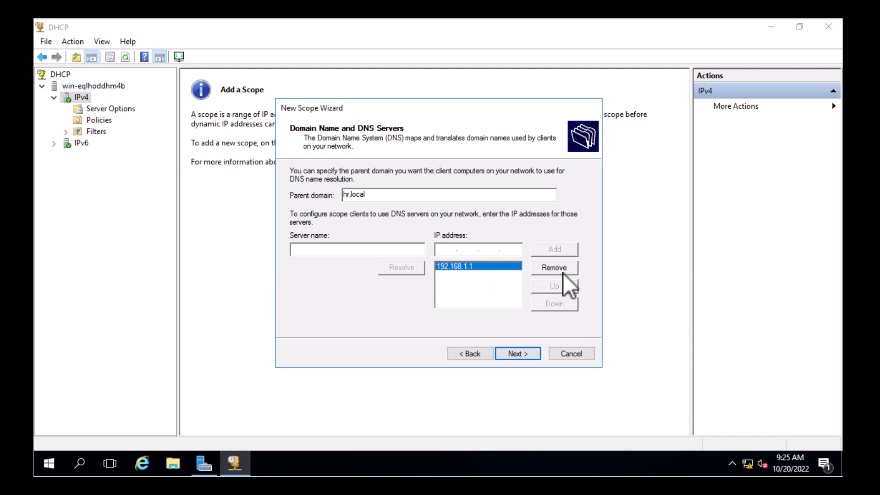
{"action": "left_click", "coordinate": [517, 354]}
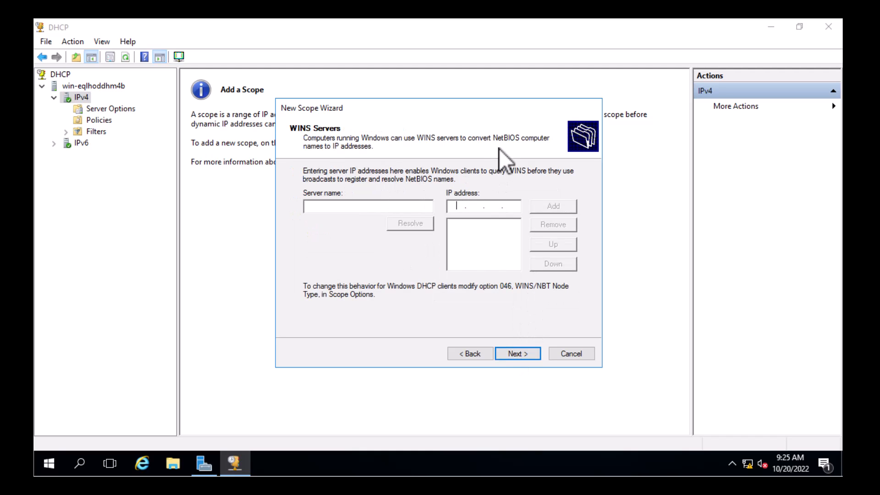
{"action": "left_click", "coordinate": [526, 355]}
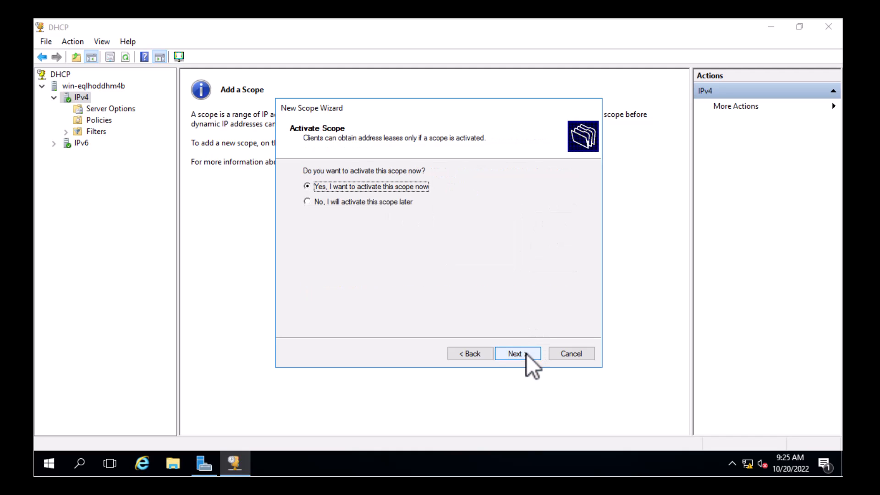
{"action": "left_click", "coordinate": [527, 355]}
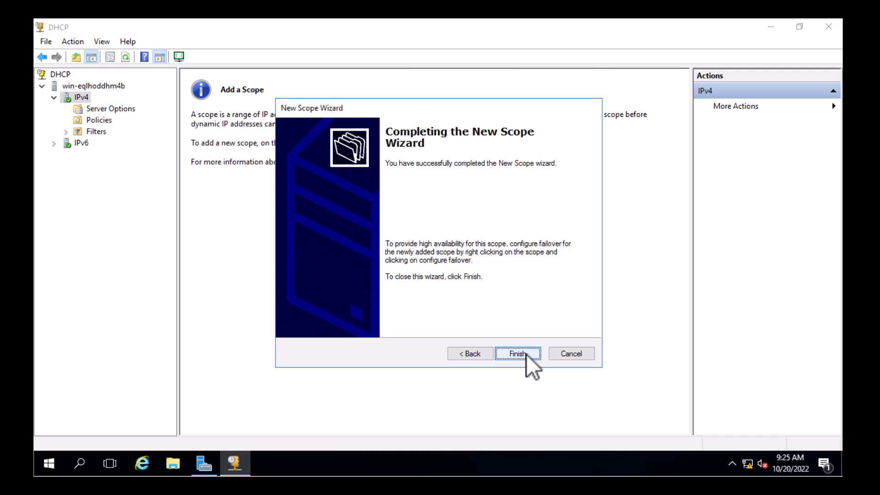
{"action": "left_click", "coordinate": [526, 354]}
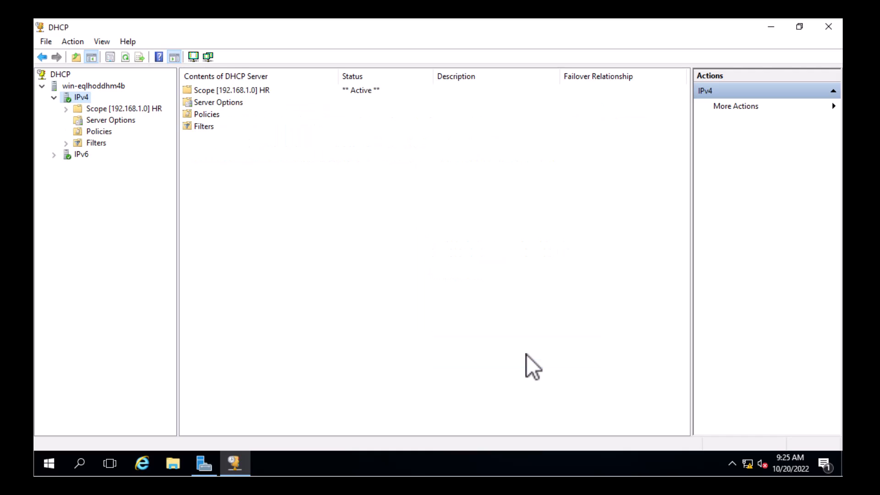
Start a second new scope under IPv4 and name it Sales
{"action": "right_click", "coordinate": [82, 99]}
{"action": "left_click", "coordinate": [123, 123]}
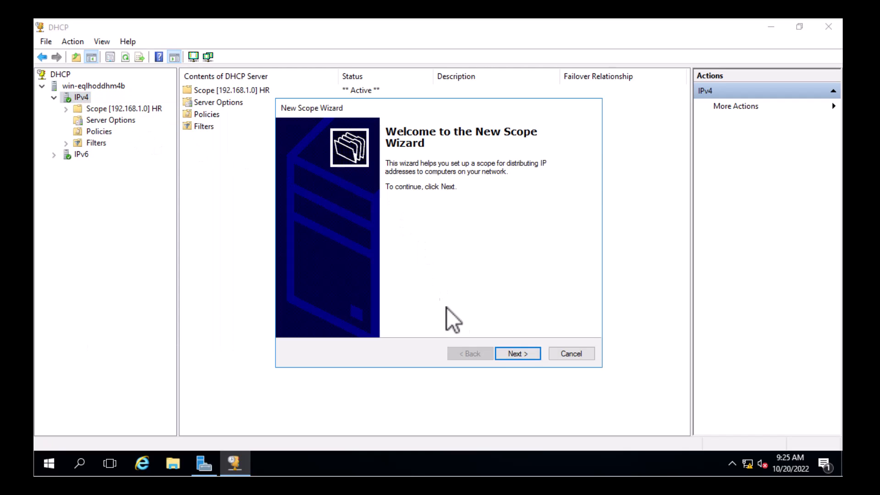
{"action": "left_click", "coordinate": [516, 353]}
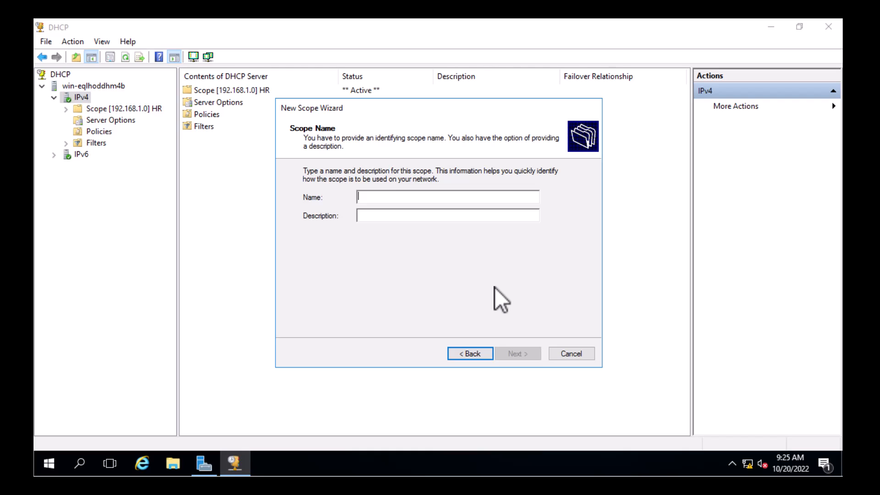
{"action": "type", "text": "Sales"}
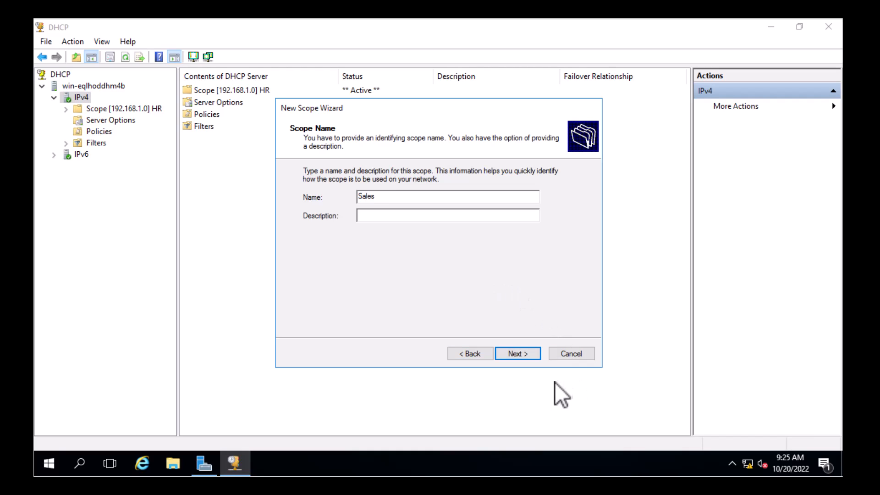
{"action": "left_click", "coordinate": [518, 354]}
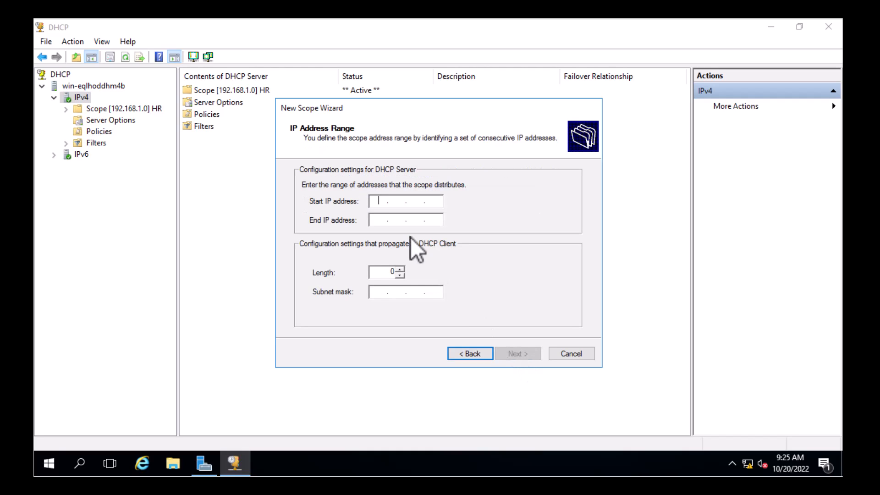
Set the Sales scope's address range from 10.10.0.1 to 10.10.0.254 with subnet mask 255.255.255.0
{"action": "type", "text": "10.10.0.1"}
{"action": "key", "text": "Tab"}
{"action": "type", "text": "10."}
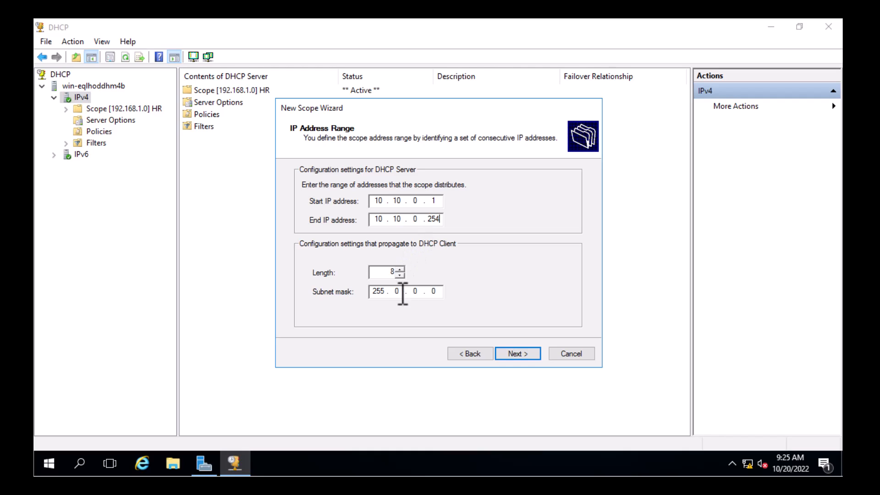
{"action": "left_click_drag", "start_coordinate": [403, 291], "coordinate": [381, 291]}
{"action": "type", "text": "255 . 255 . 255"}
{"action": "left_click", "coordinate": [524, 354]}
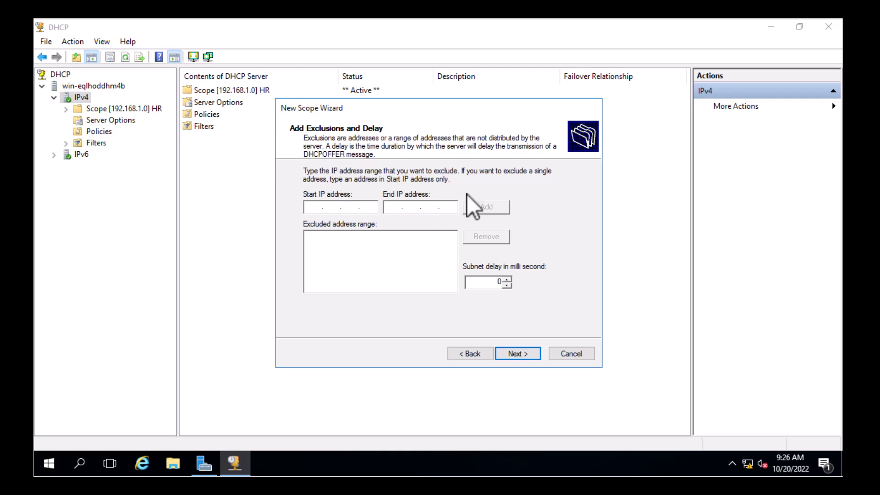
Skip exclusions, keep the default lease duration, and add 10.10.0.254 as the Sales scope's default gateway
{"action": "left_click", "coordinate": [520, 354]}
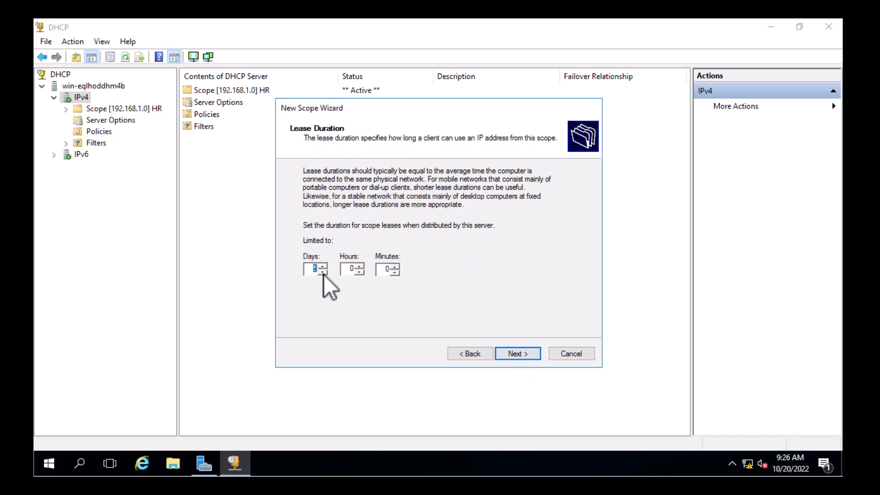
{"action": "left_click", "coordinate": [518, 355]}
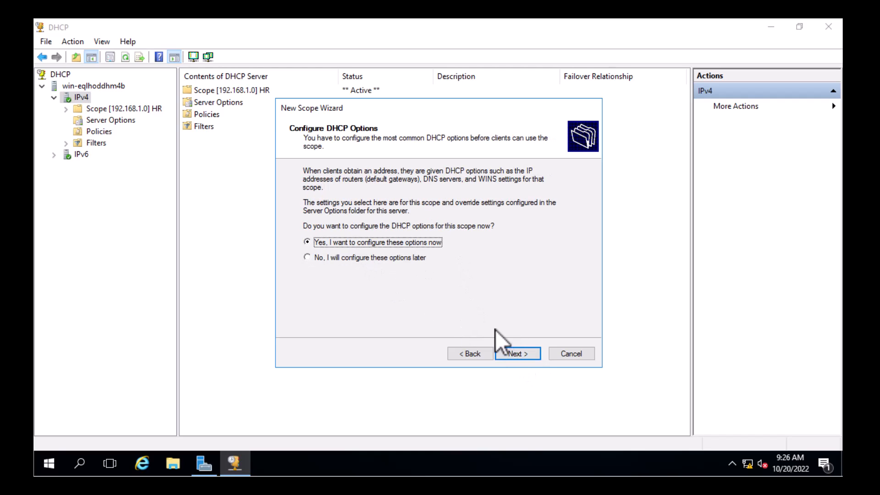
{"action": "left_click", "coordinate": [516, 352]}
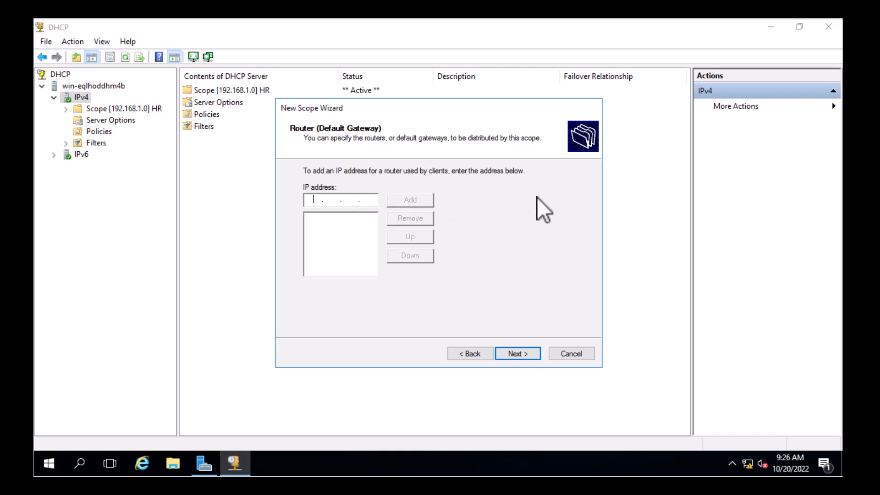
{"action": "type", "text": "10 . 10 . 0 . 254"}
{"action": "left_click", "coordinate": [402, 202]}
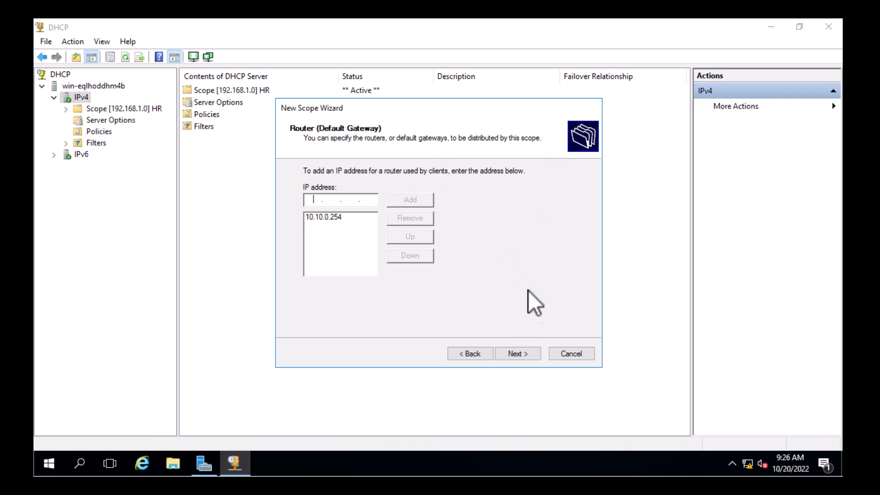
{"action": "left_click", "coordinate": [515, 353]}
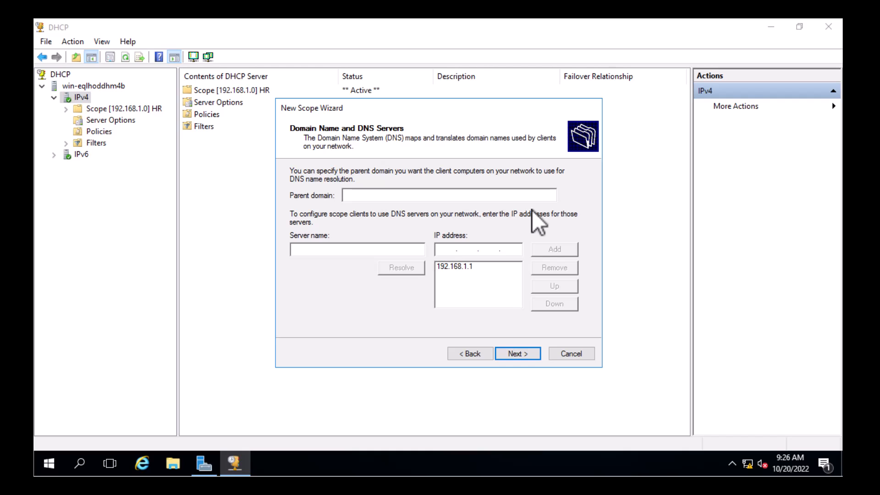
Keep the default DNS settings, skip WINS servers, and finish the Sales scope with immediate activation
{"action": "left_click", "coordinate": [515, 353]}
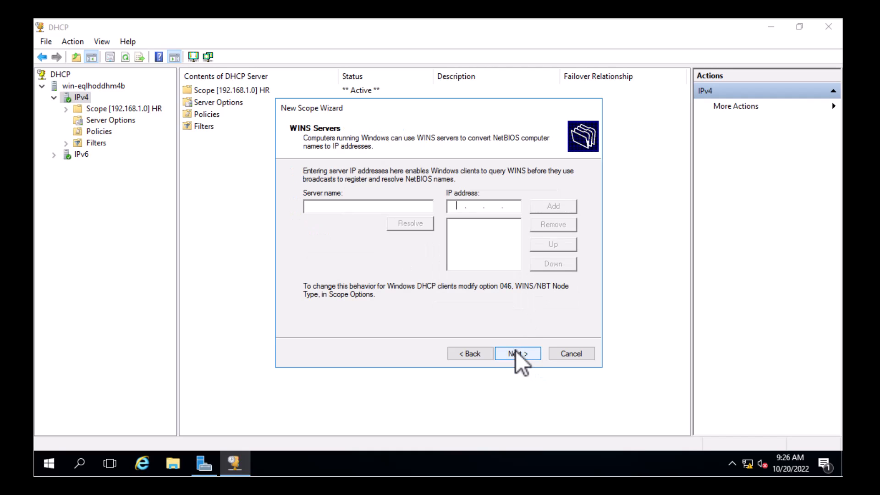
{"action": "left_click", "coordinate": [515, 354]}
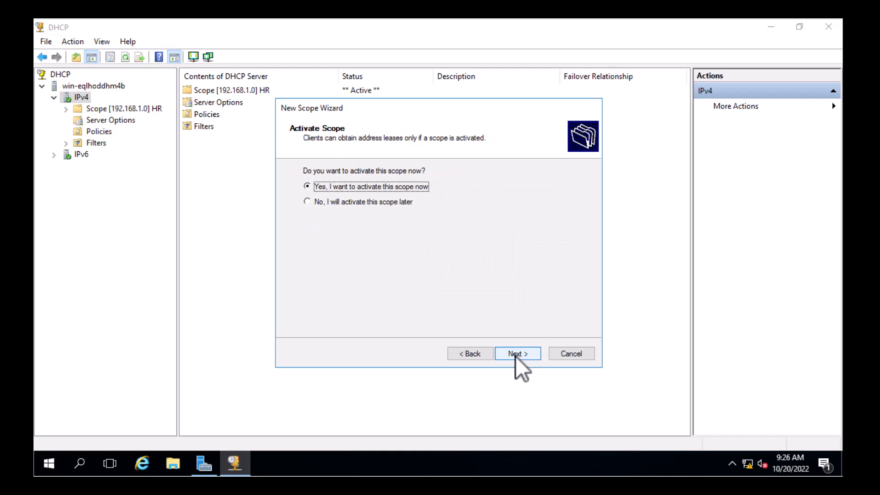
{"action": "left_click", "coordinate": [516, 353]}
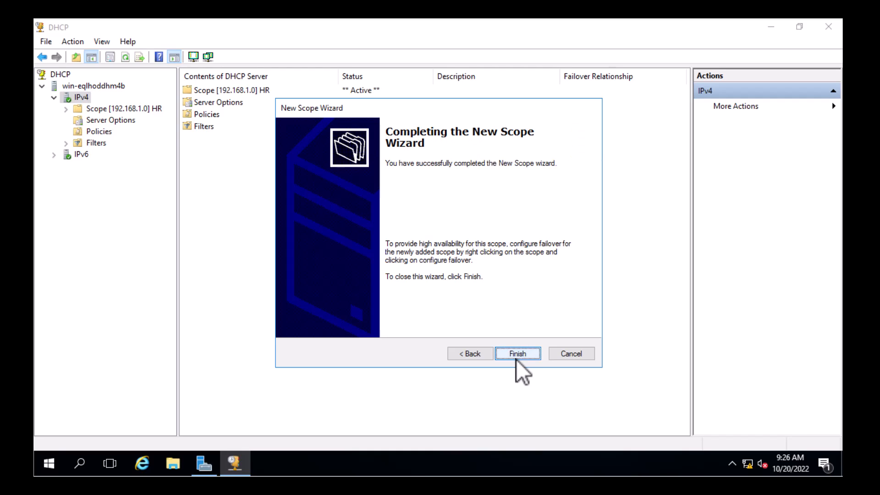
{"action": "left_click", "coordinate": [517, 355]}
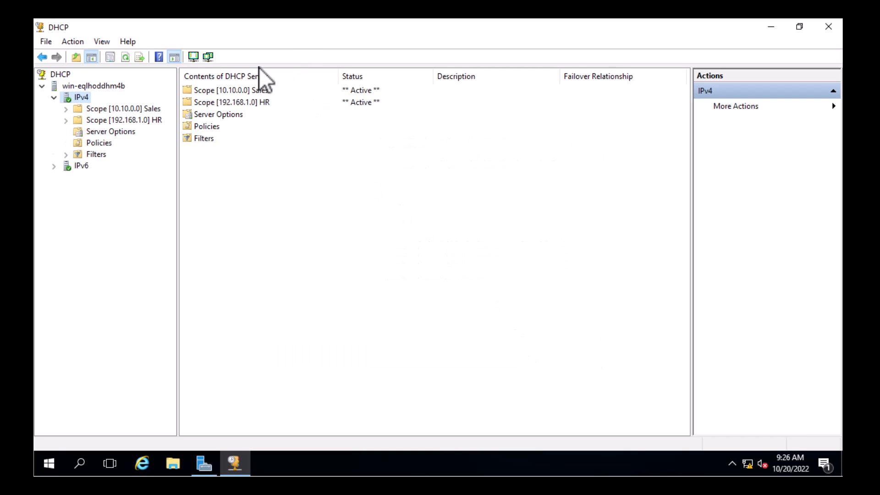
Open the Sales scope's Scope Options and review its router and DNS server entries
{"action": "right_click", "coordinate": [220, 92]}
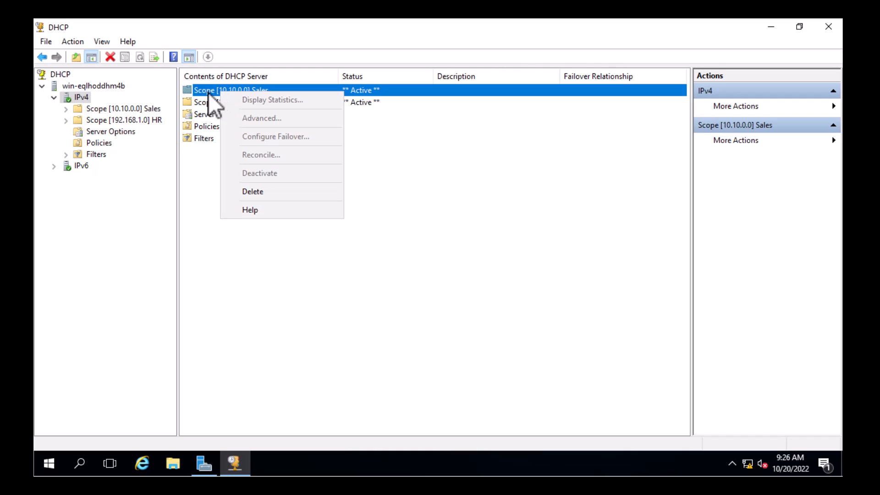
{"action": "left_click", "coordinate": [197, 91]}
{"action": "double_click", "coordinate": [197, 91]}
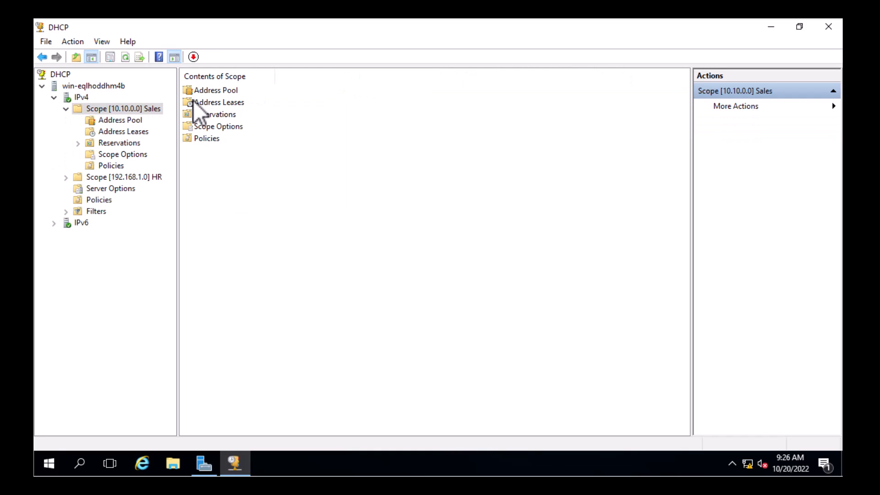
{"action": "double_click", "coordinate": [213, 126]}
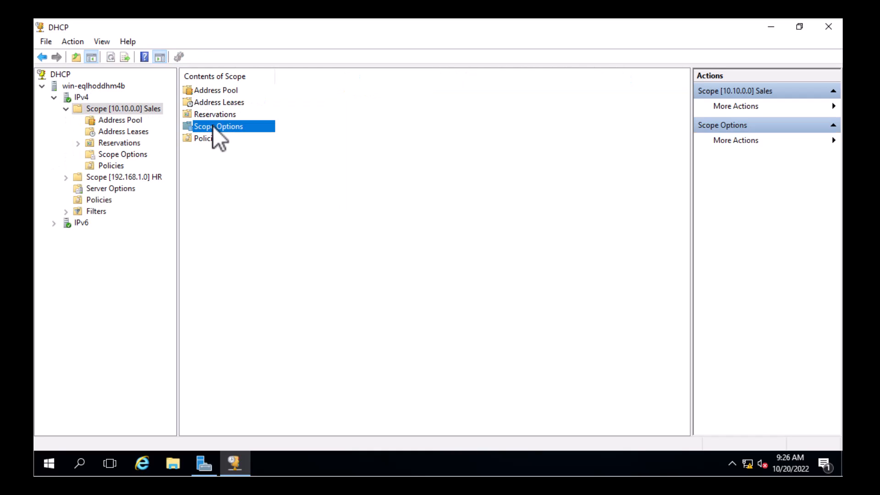
{"action": "left_click", "coordinate": [210, 92]}
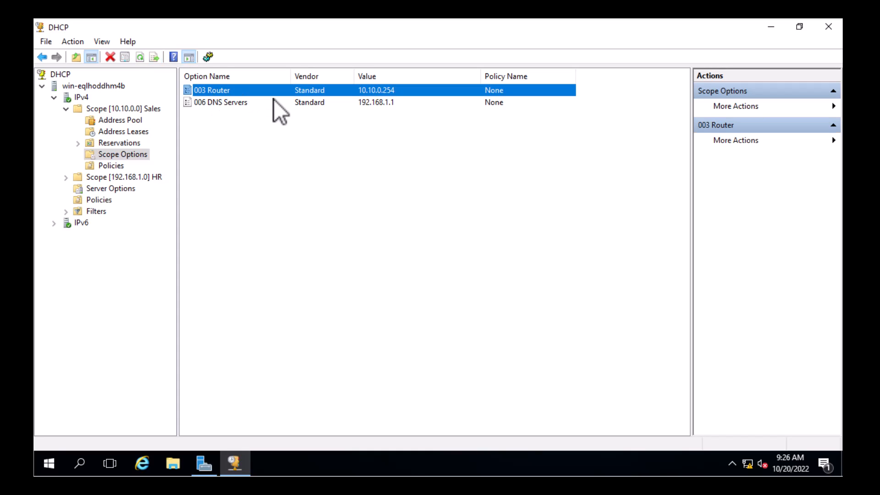
{"action": "left_click", "coordinate": [202, 102]}
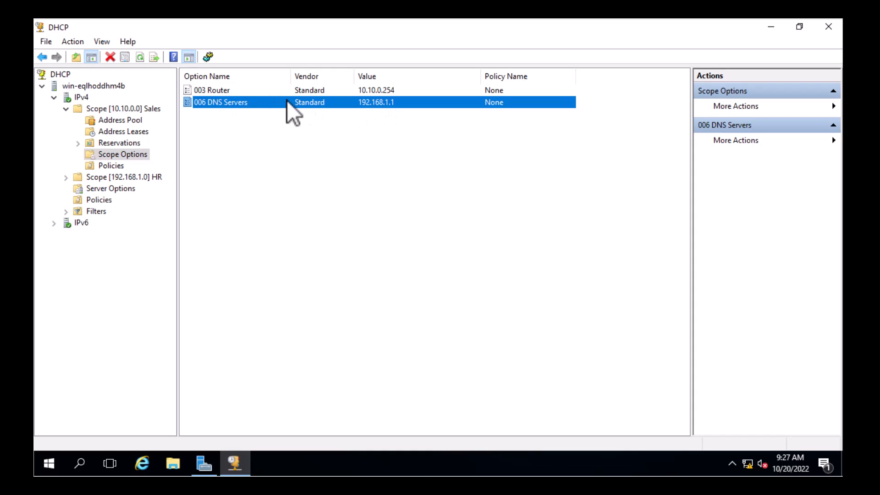
Browse the available options in the Sales scope's Configure Options dialog, and close it without making changes
{"action": "right_click", "coordinate": [194, 125]}
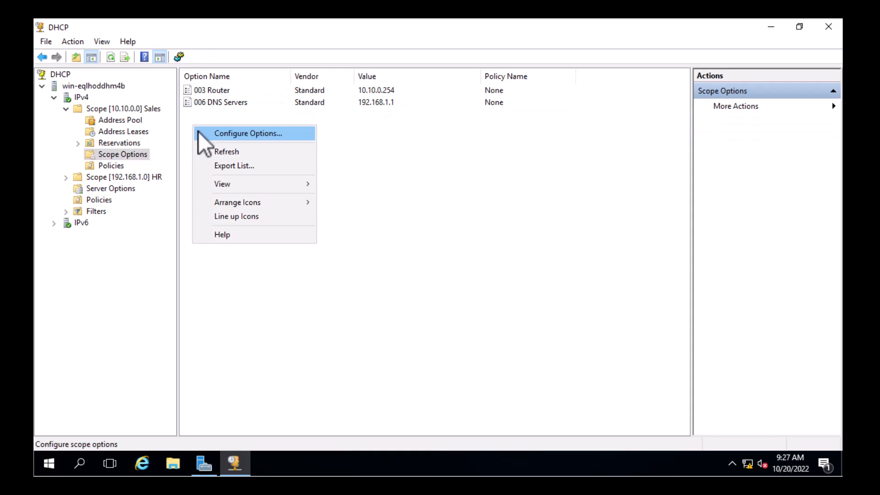
{"action": "left_click", "coordinate": [200, 133]}
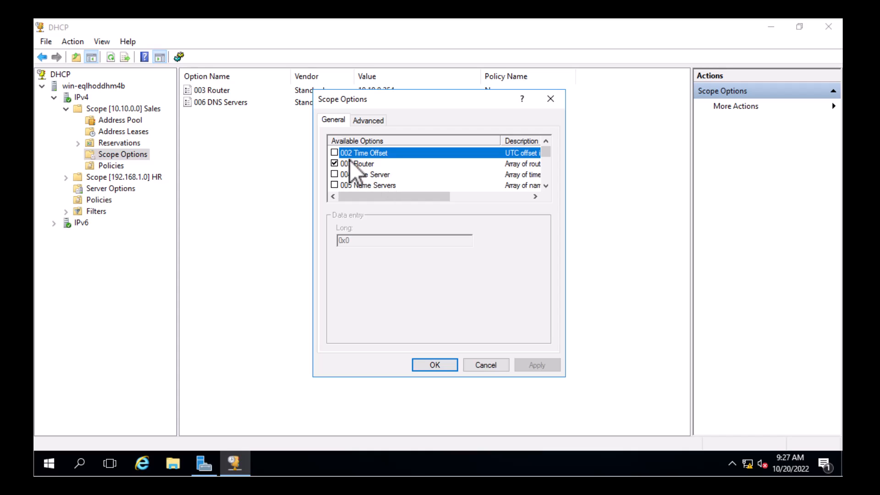
{"action": "scroll", "coordinate": [358, 159], "scroll_direction": "down", "scroll_amount": 1}
{"action": "scroll", "coordinate": [373, 159], "scroll_direction": "down", "scroll_amount": 1}
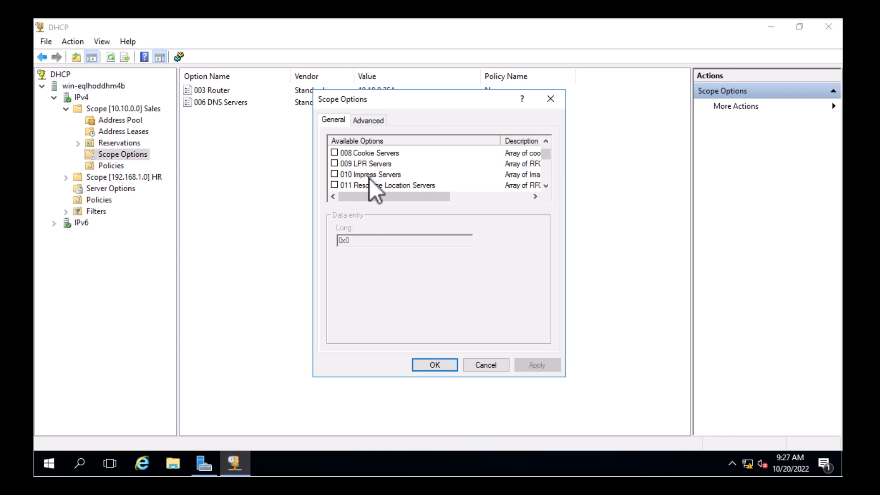
{"action": "left_click", "coordinate": [369, 174]}
{"action": "scroll", "coordinate": [389, 183], "scroll_direction": "down", "scroll_amount": 2}
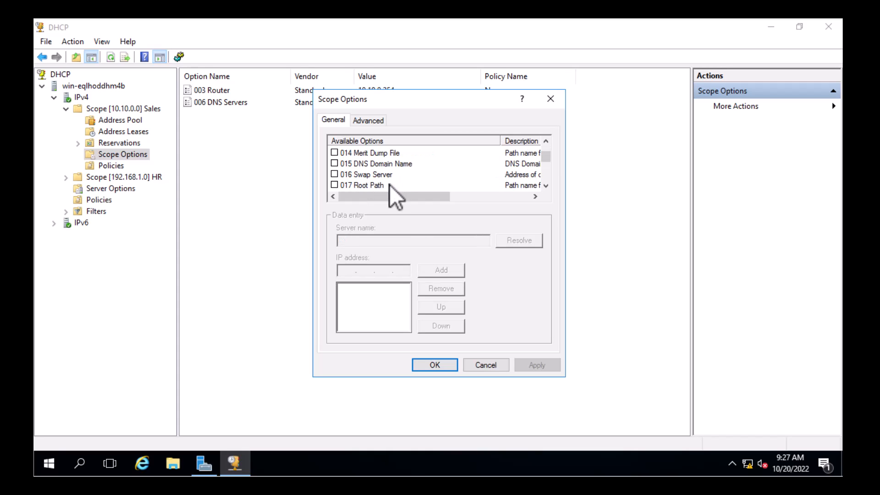
{"action": "left_click", "coordinate": [494, 364]}
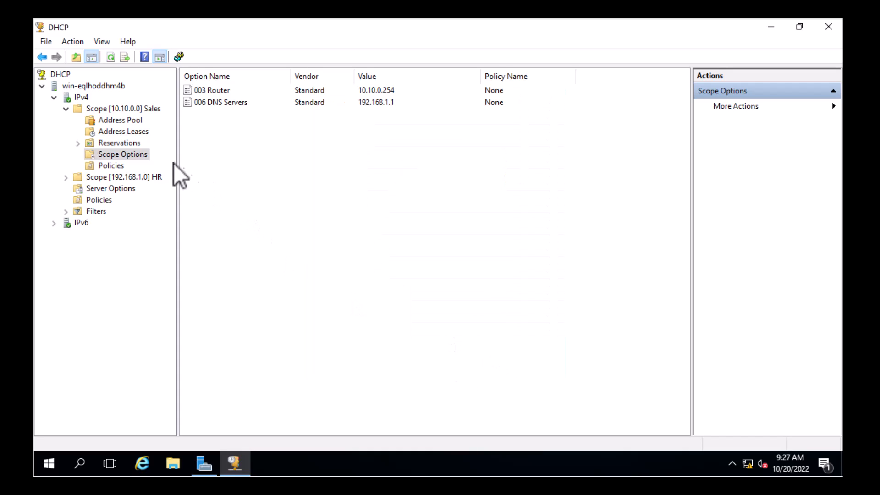
Review the Sales scope's reservations, address leases, policies and scope options
{"action": "left_click", "coordinate": [108, 145]}
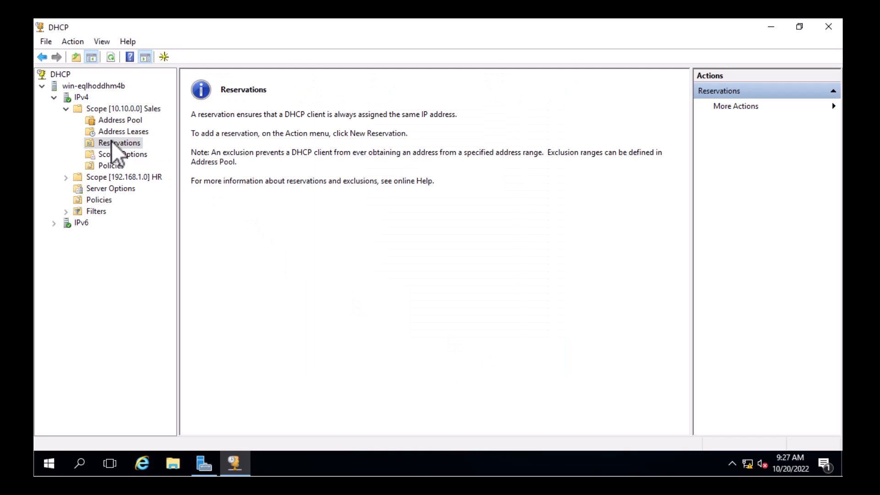
{"action": "left_click", "coordinate": [117, 133]}
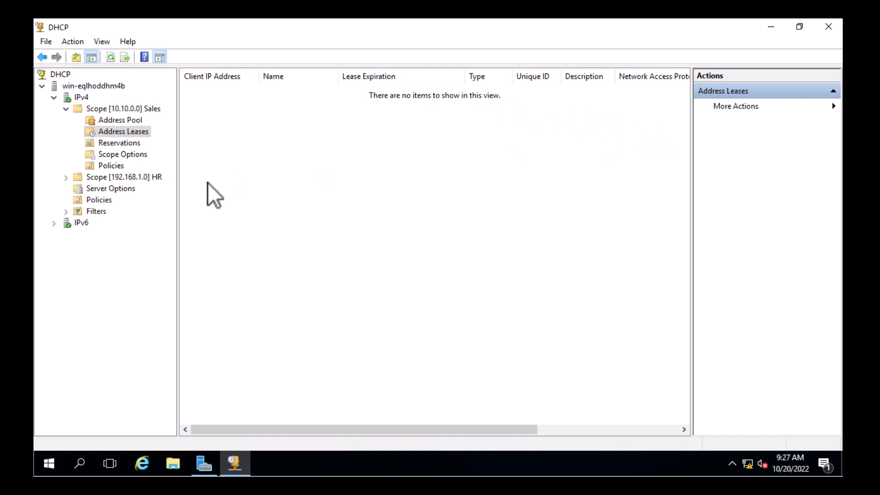
{"action": "left_click", "coordinate": [117, 165]}
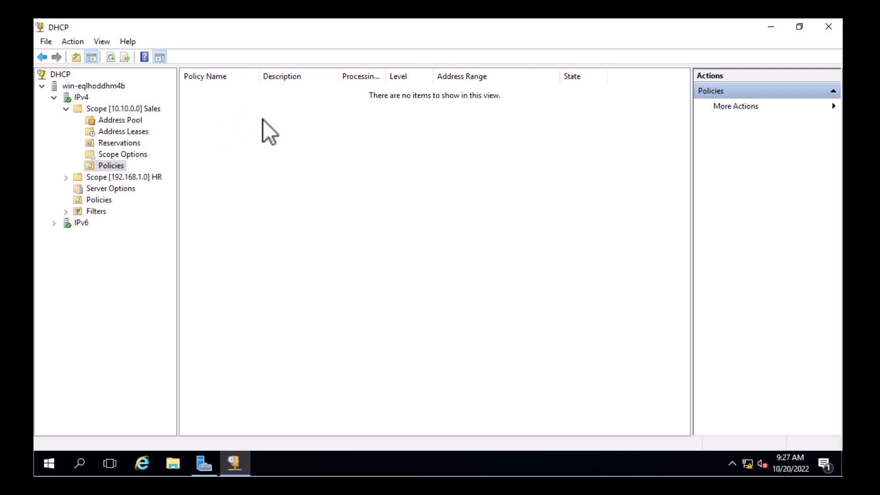
{"action": "left_click", "coordinate": [128, 154]}
Review the HR scope's address pool, leases and reservations, and collapse both the HR and Sales scopes
{"action": "double_click", "coordinate": [98, 177]}
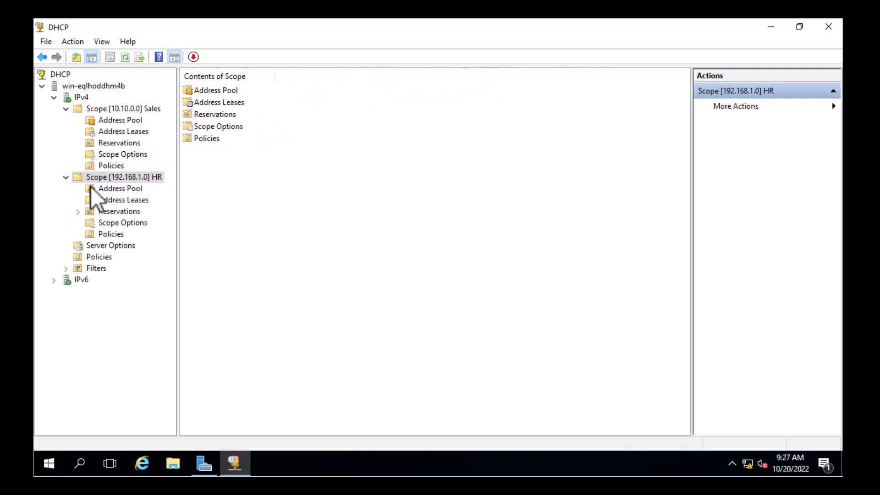
{"action": "left_click", "coordinate": [117, 190]}
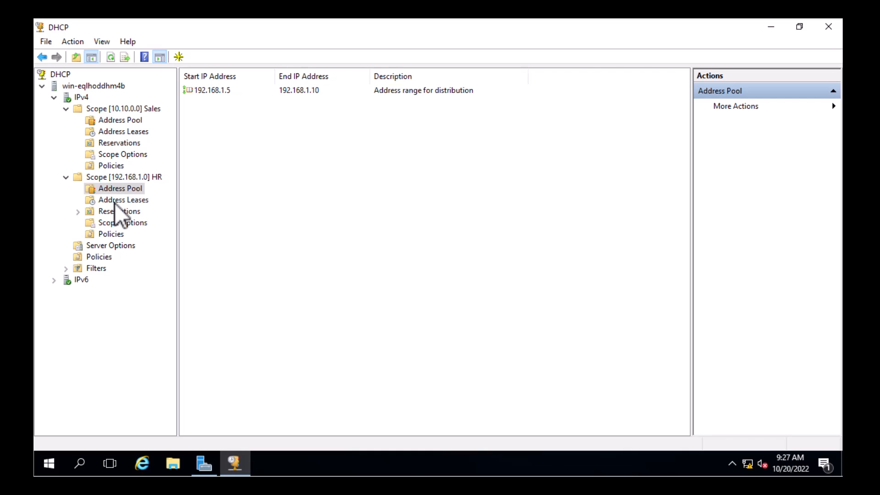
{"action": "left_click", "coordinate": [116, 200]}
{"action": "left_click", "coordinate": [110, 212]}
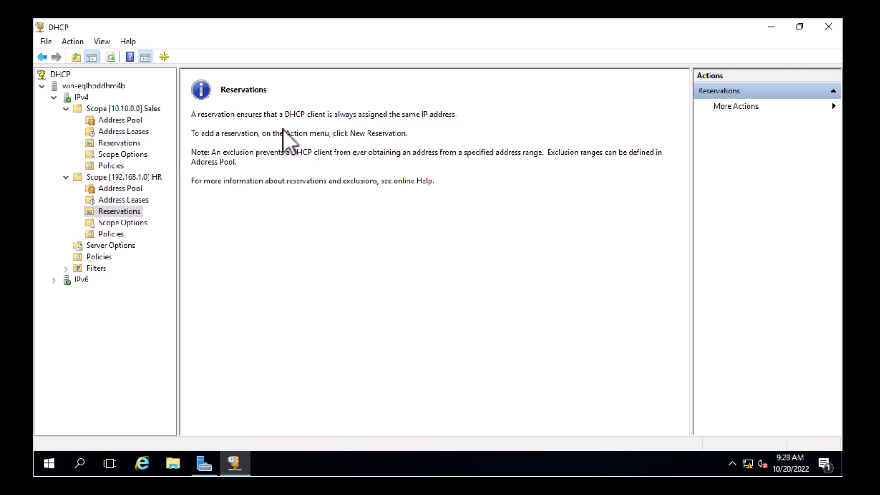
{"action": "left_click", "coordinate": [65, 177]}
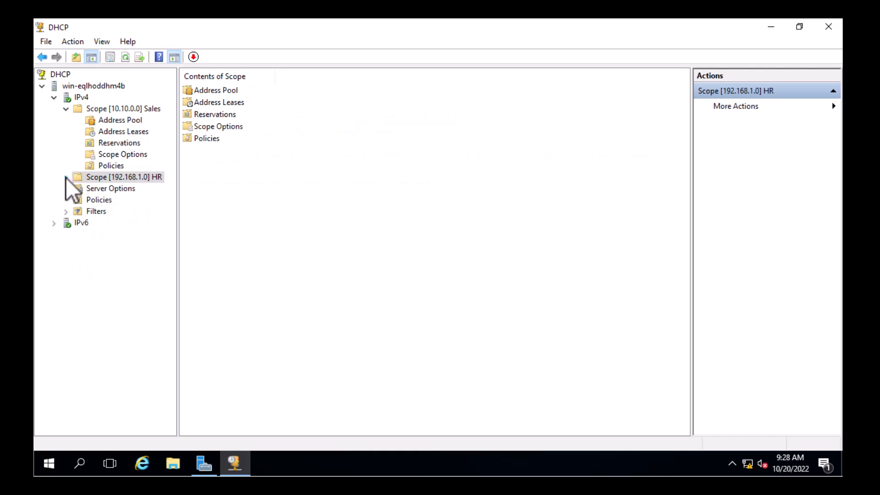
{"action": "left_click", "coordinate": [67, 109]}
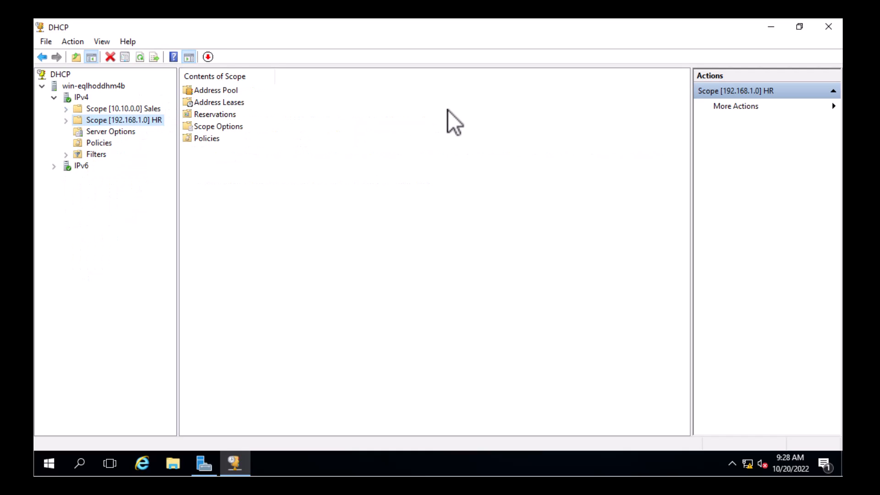